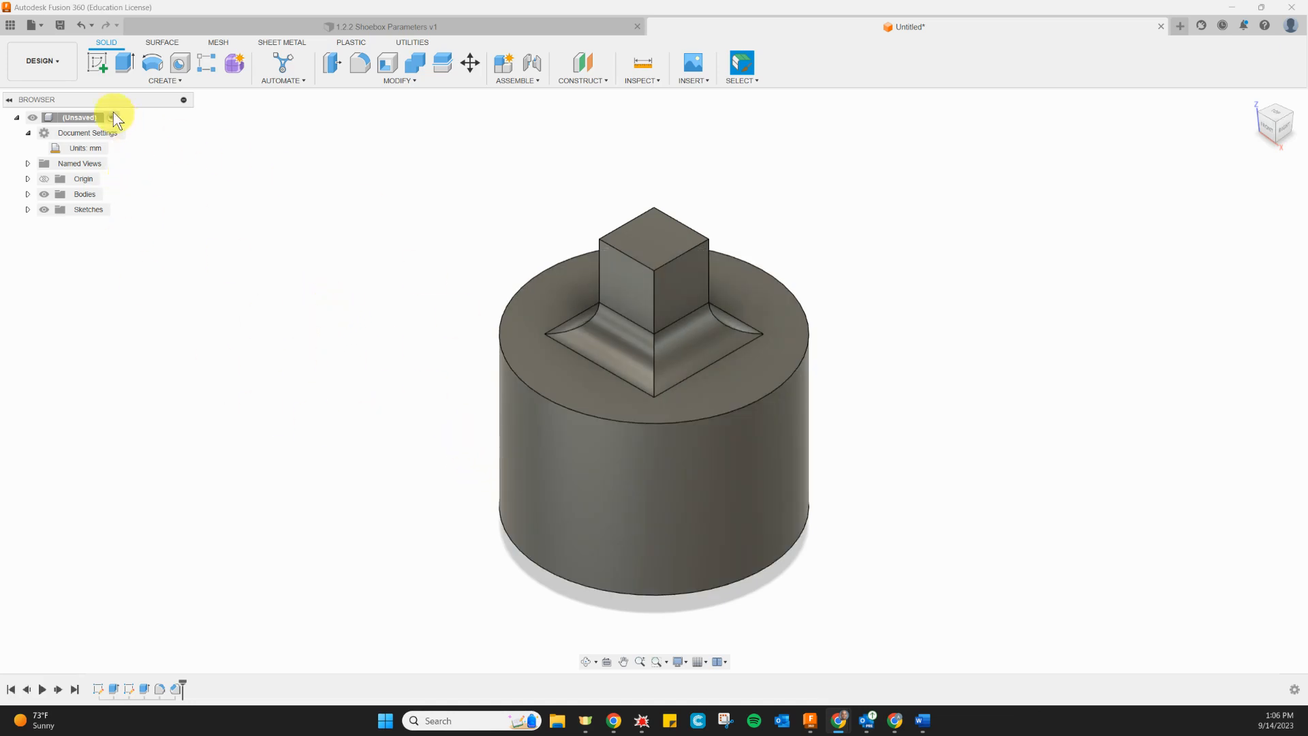
# - Save the untitled design under the name 1.2.5 in the suggested project location
pyautogui.click(37, 26)
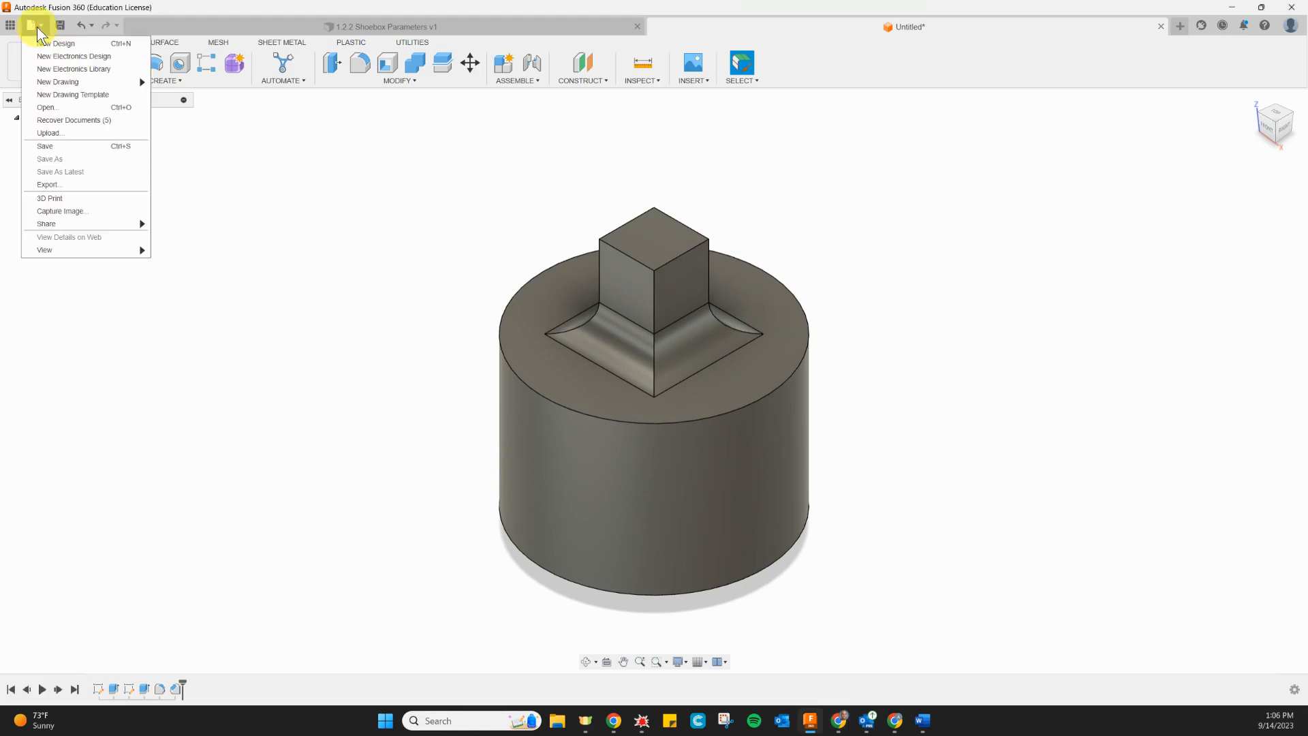
pyautogui.click(46, 146)
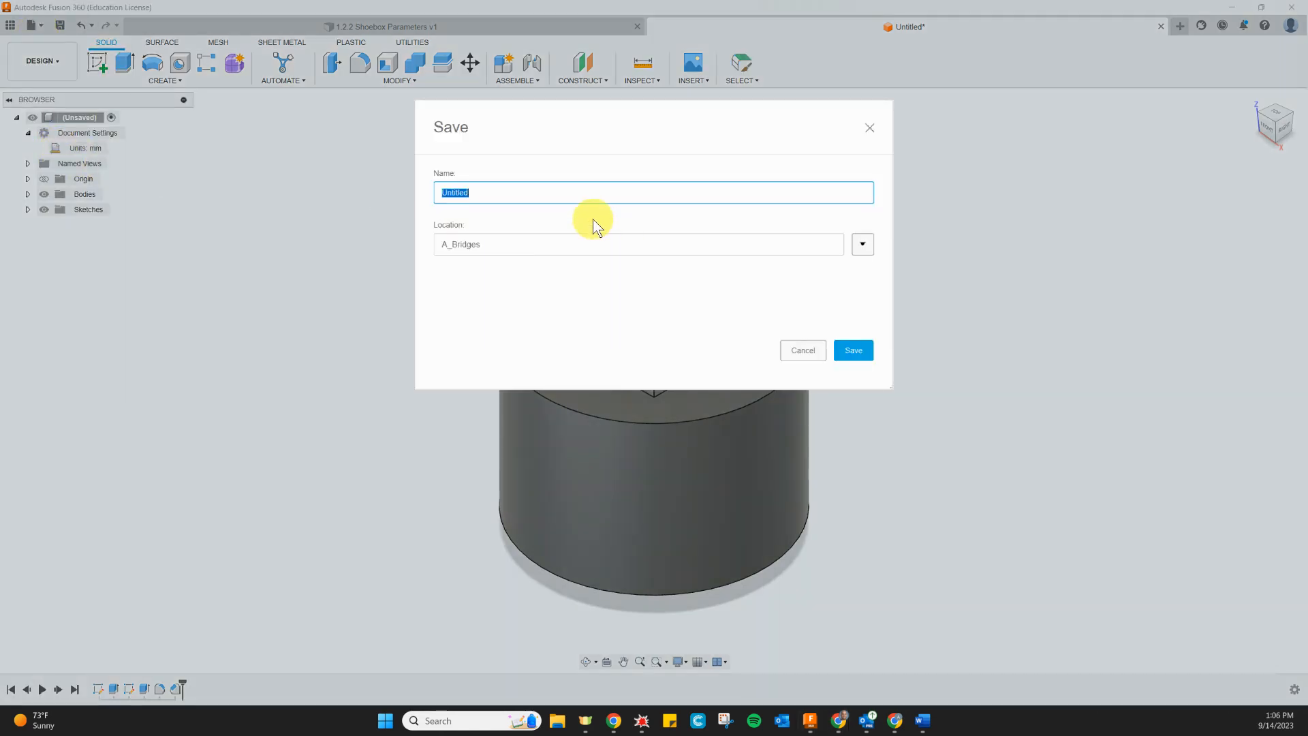
pyautogui.write('1.25')
pyautogui.press('BackSpace')
pyautogui.write('.5')
pyautogui.hotkey('alt', 'Tab')
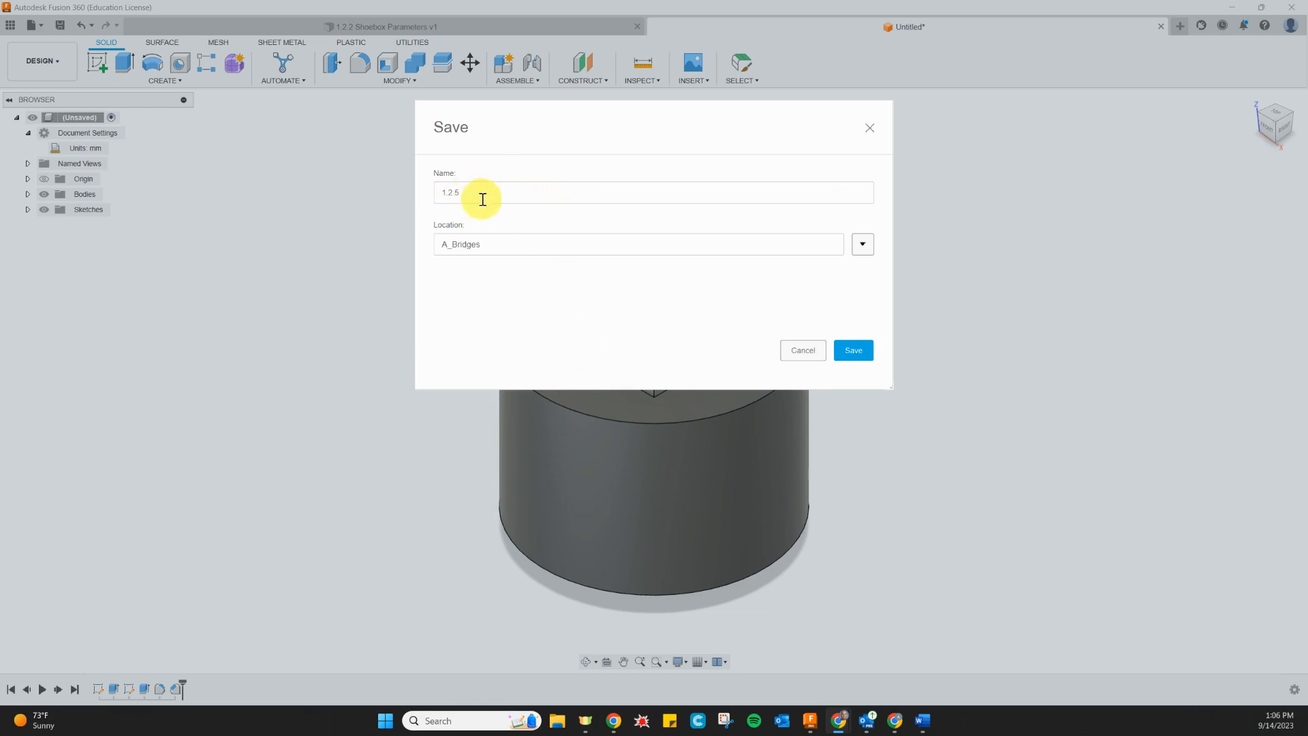
pyautogui.click(866, 351)
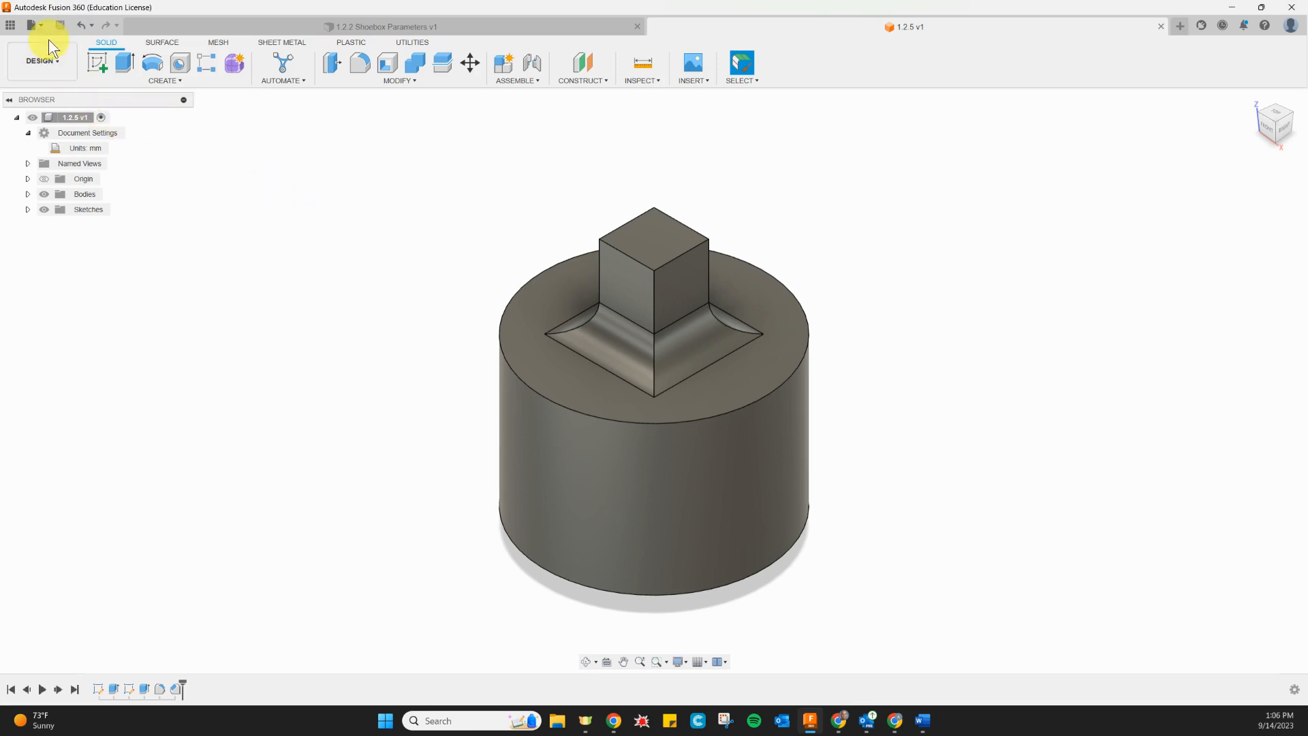
pyautogui.click(43, 27)
pyautogui.click(67, 157)
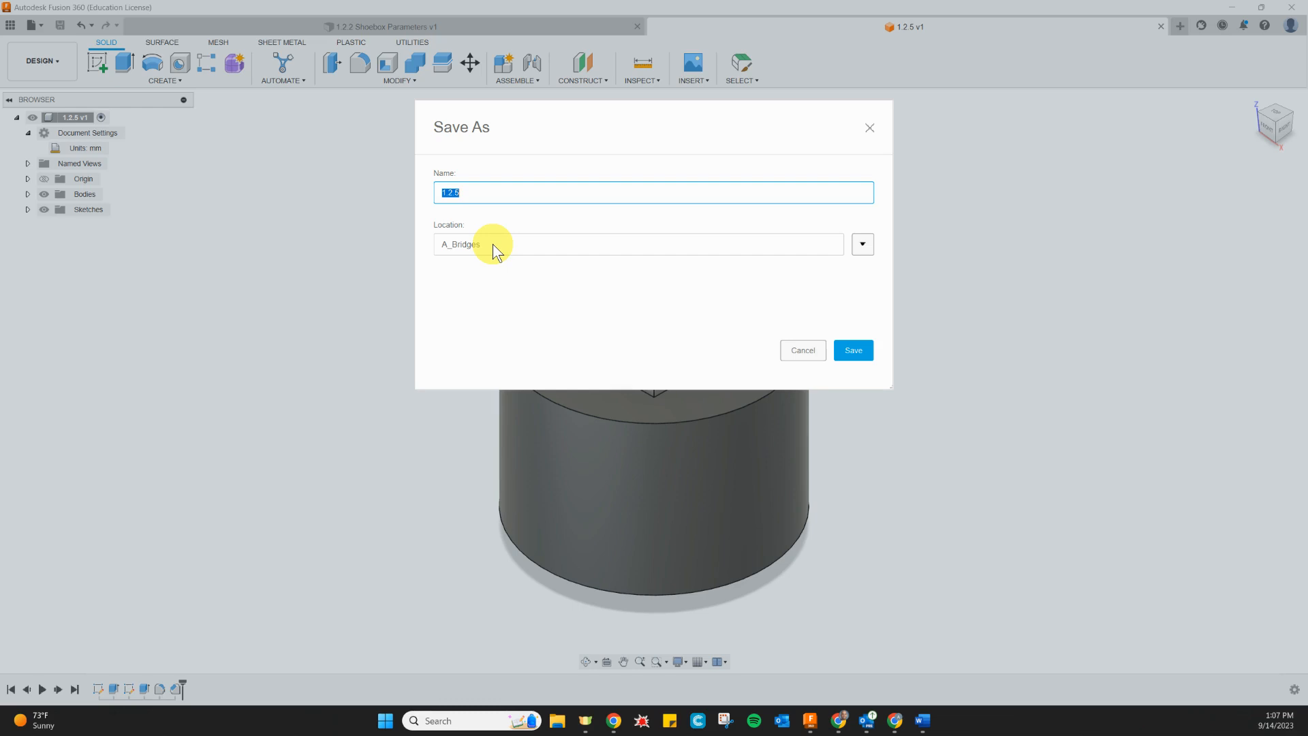
pyautogui.click(798, 349)
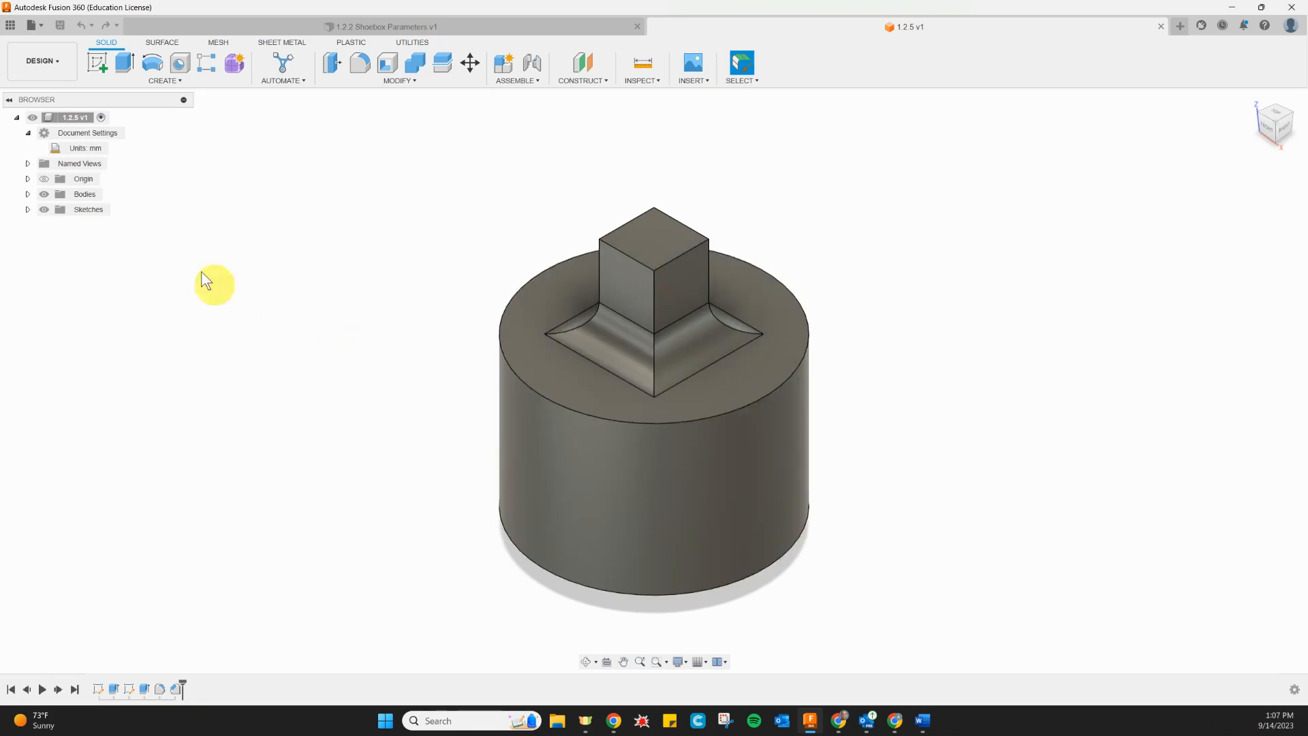
# - Create a new drawing from the full-assembly design, using the ASME standard, millimetre units and a B (17in x 11in) sheet
pyautogui.click(35, 25)
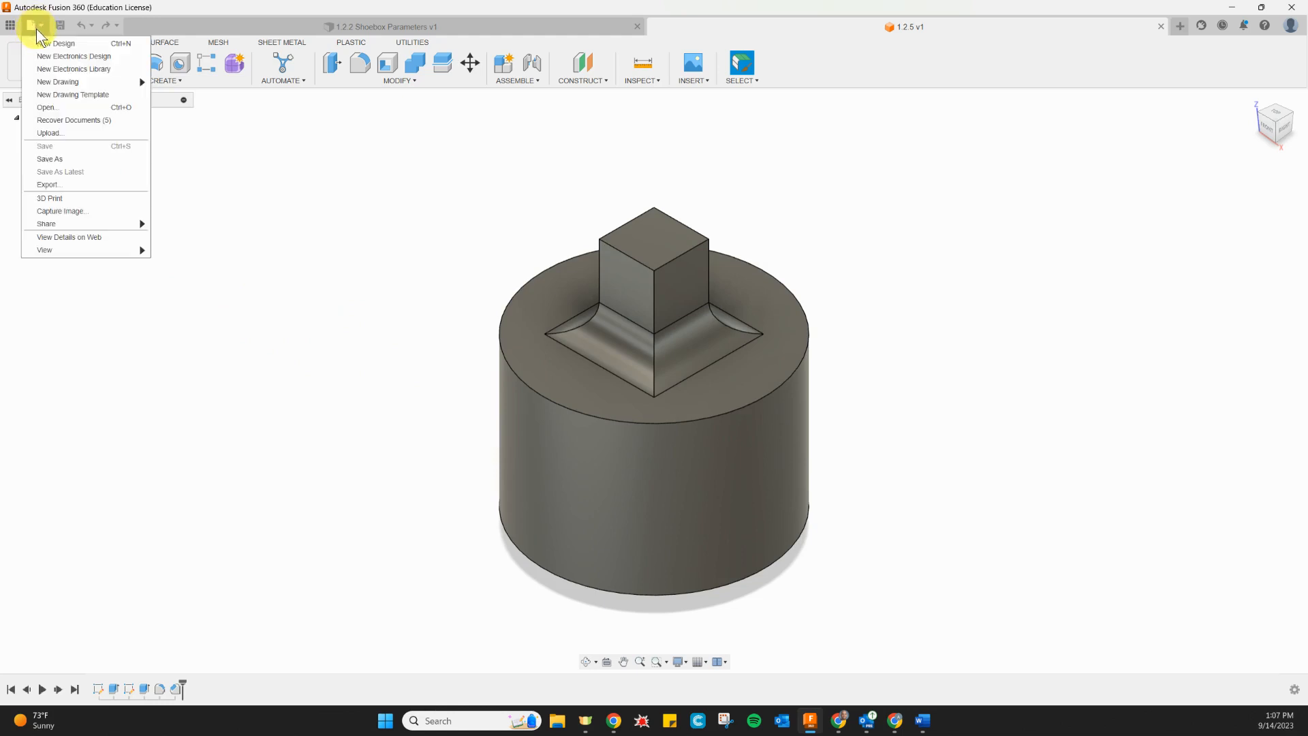
pyautogui.moveTo(73, 85)
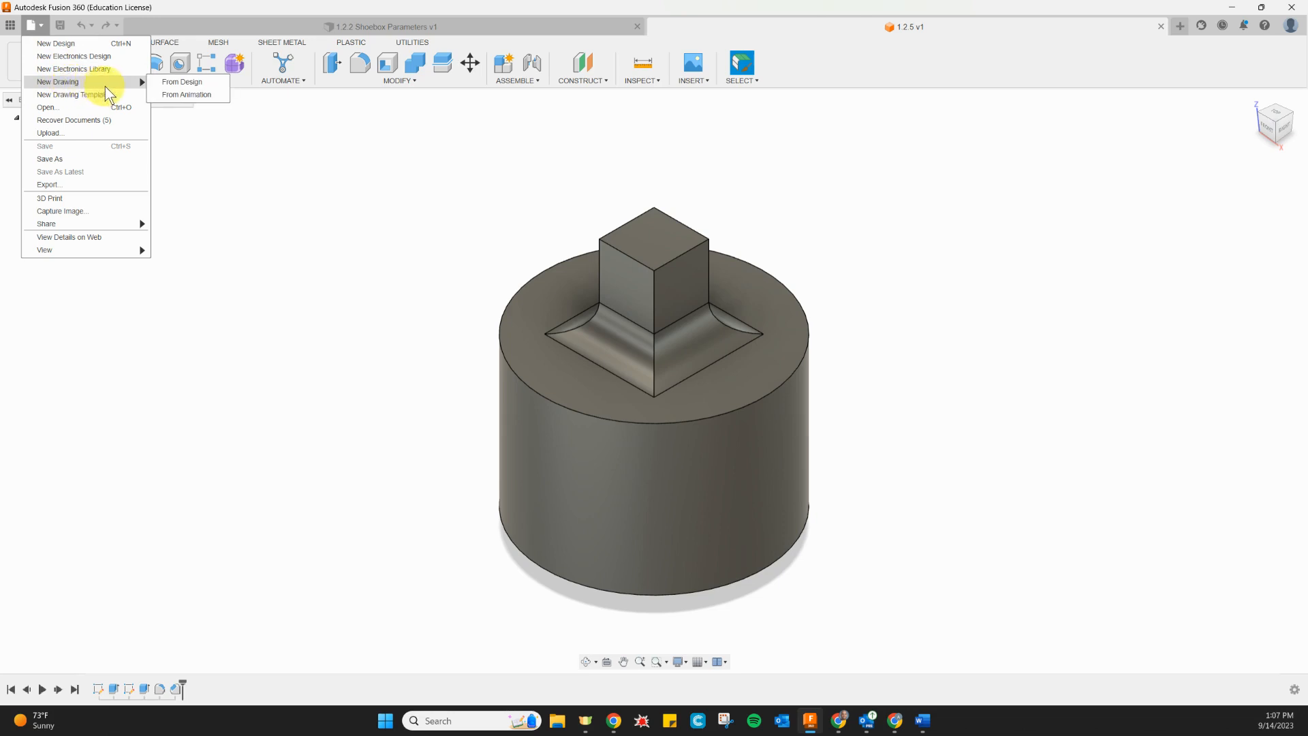
pyautogui.click(179, 84)
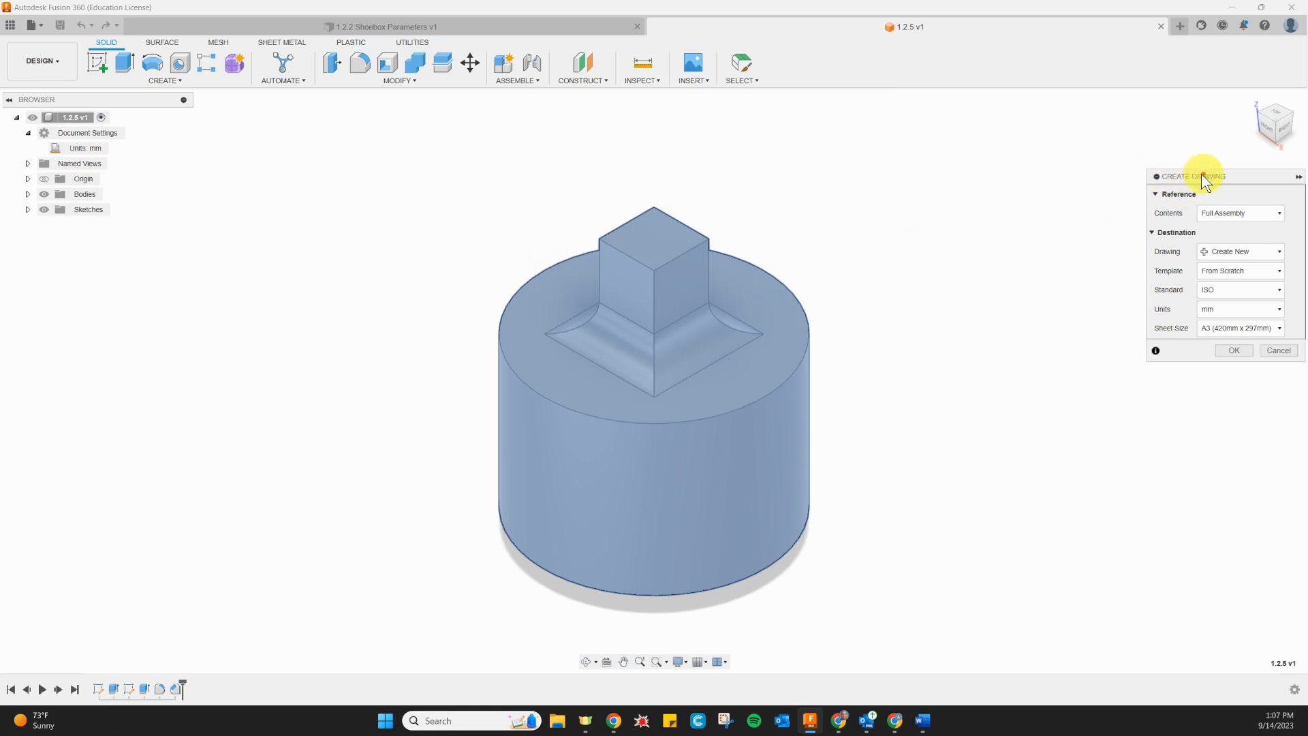
pyautogui.moveTo(1203, 181); pyautogui.dragTo(1028, 176)
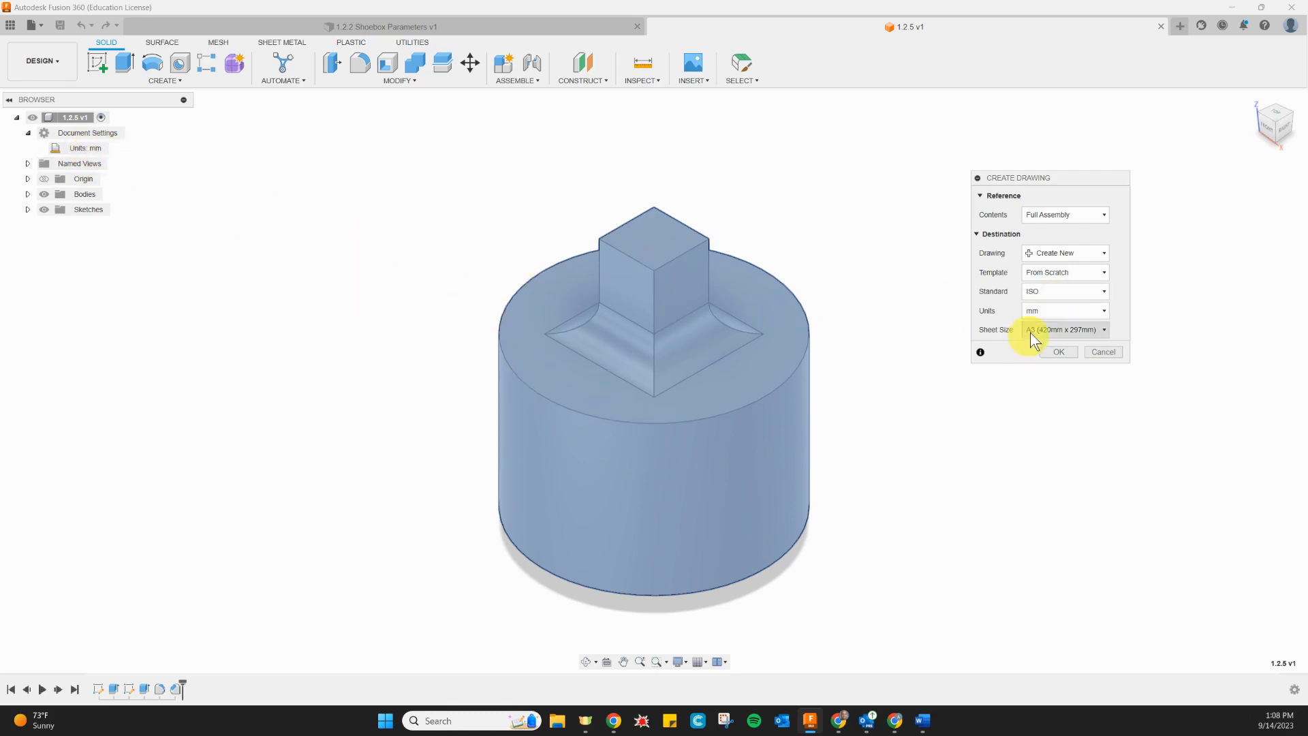
pyautogui.click(1051, 296)
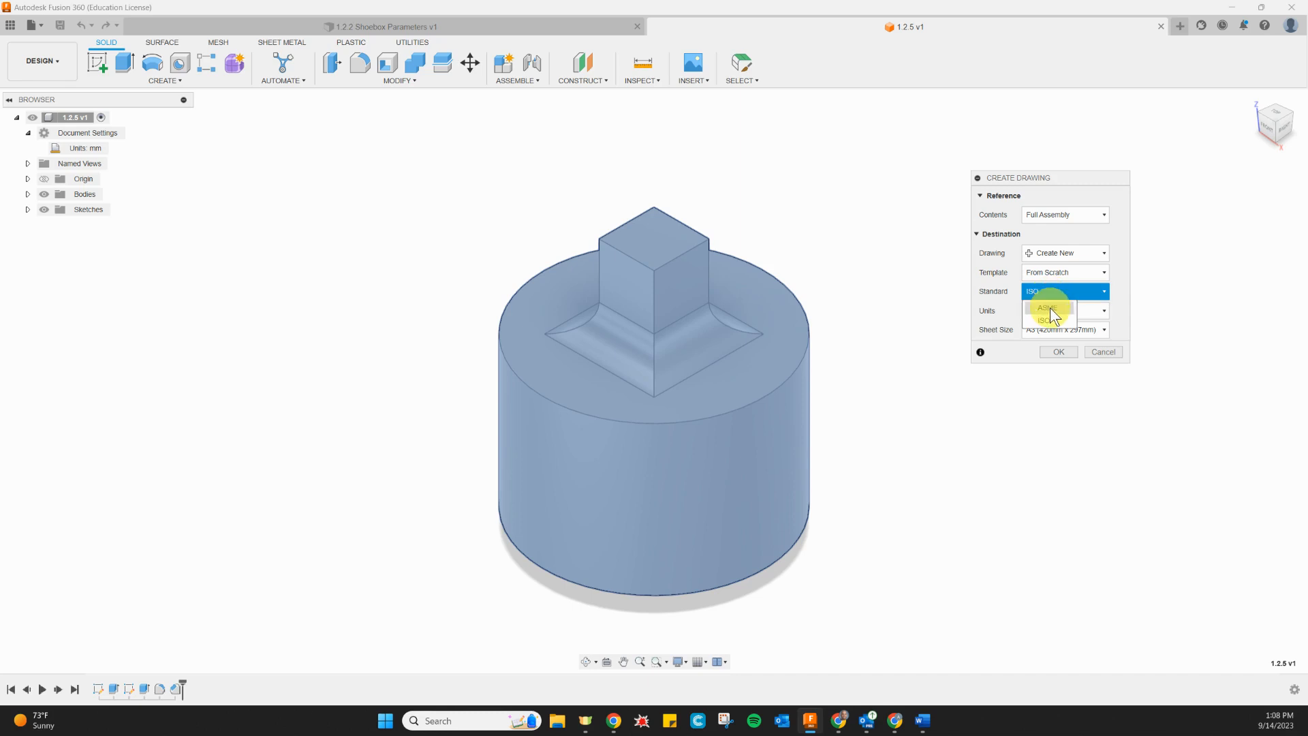
pyautogui.click(1049, 308)
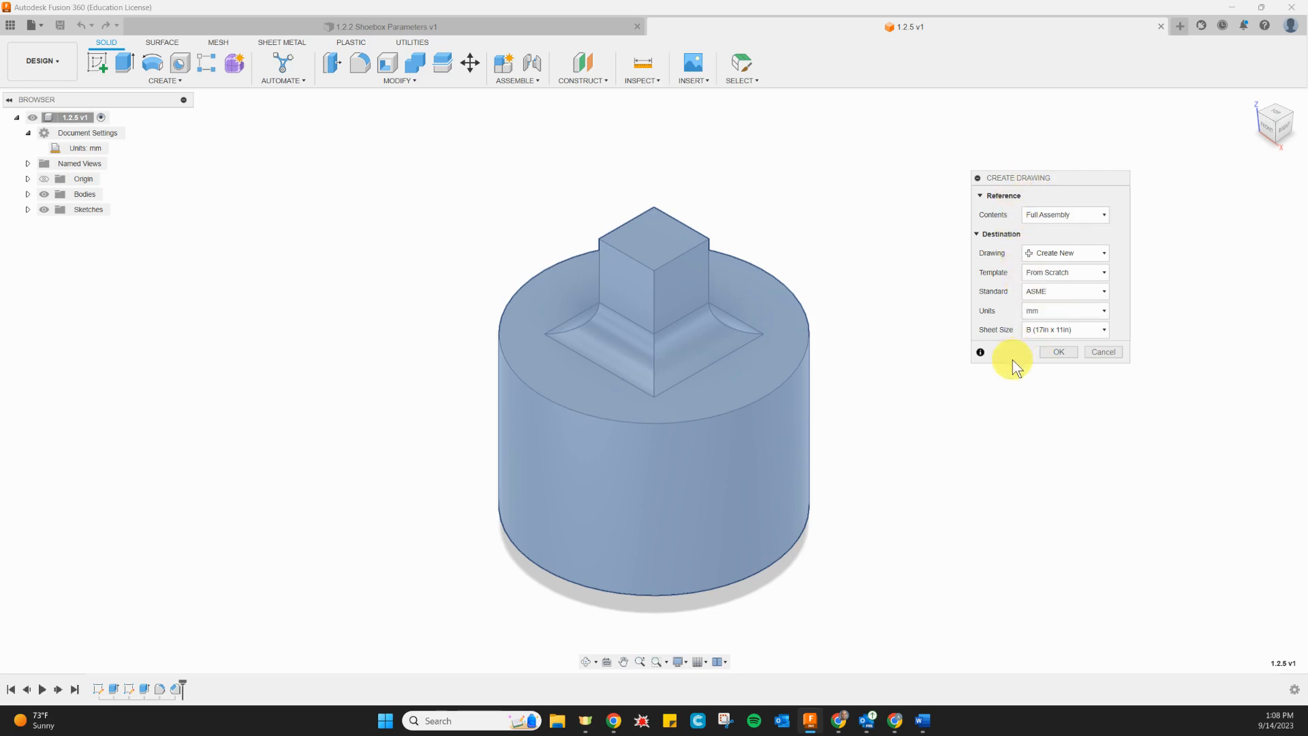
pyautogui.click(1075, 329)
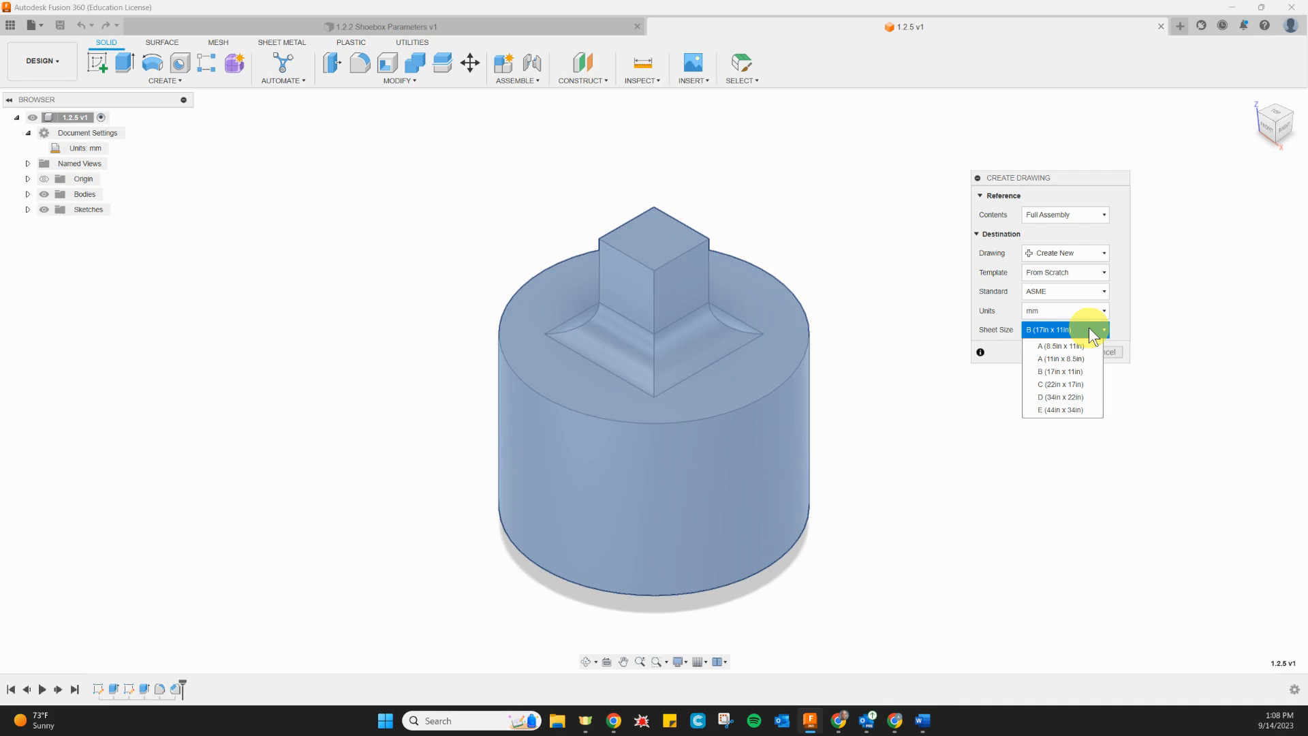
pyautogui.click(1088, 329)
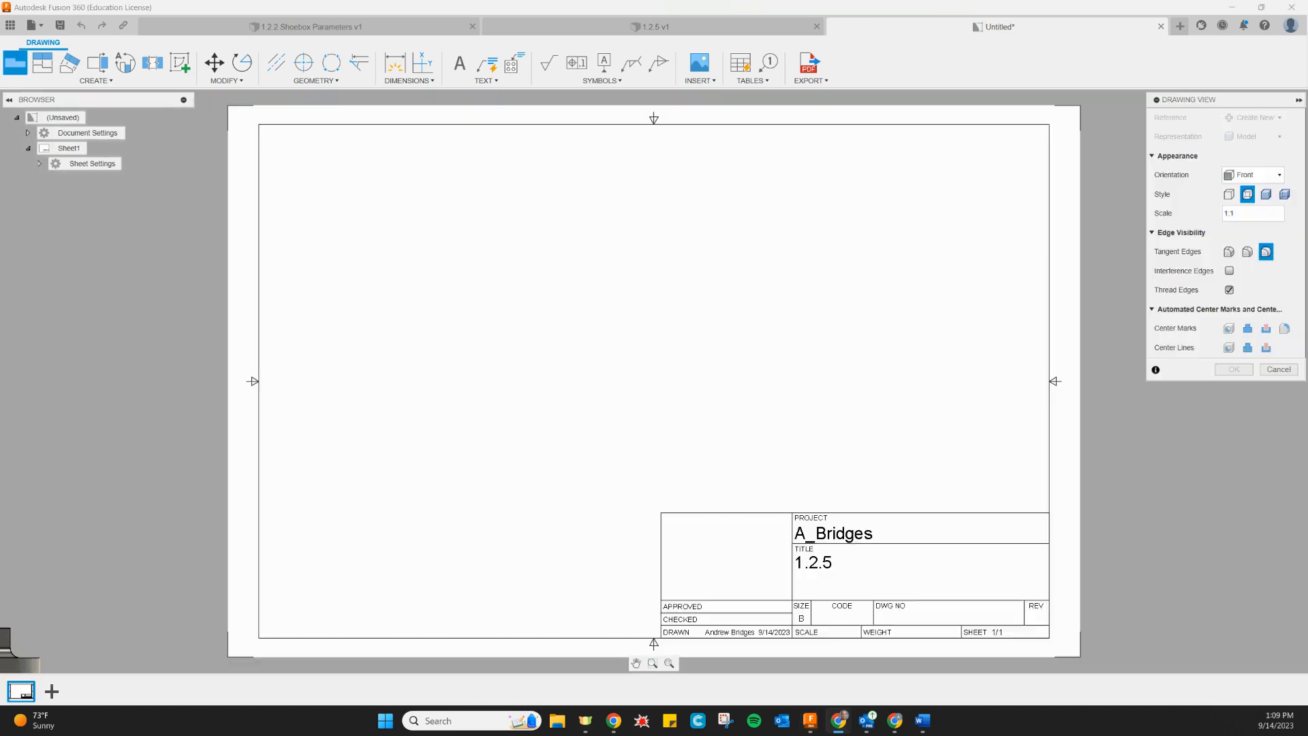
# - Place a front base view of the part at scale 2 in the lower-left area of the sheet
pyautogui.hotkey('alt', 'Tab')
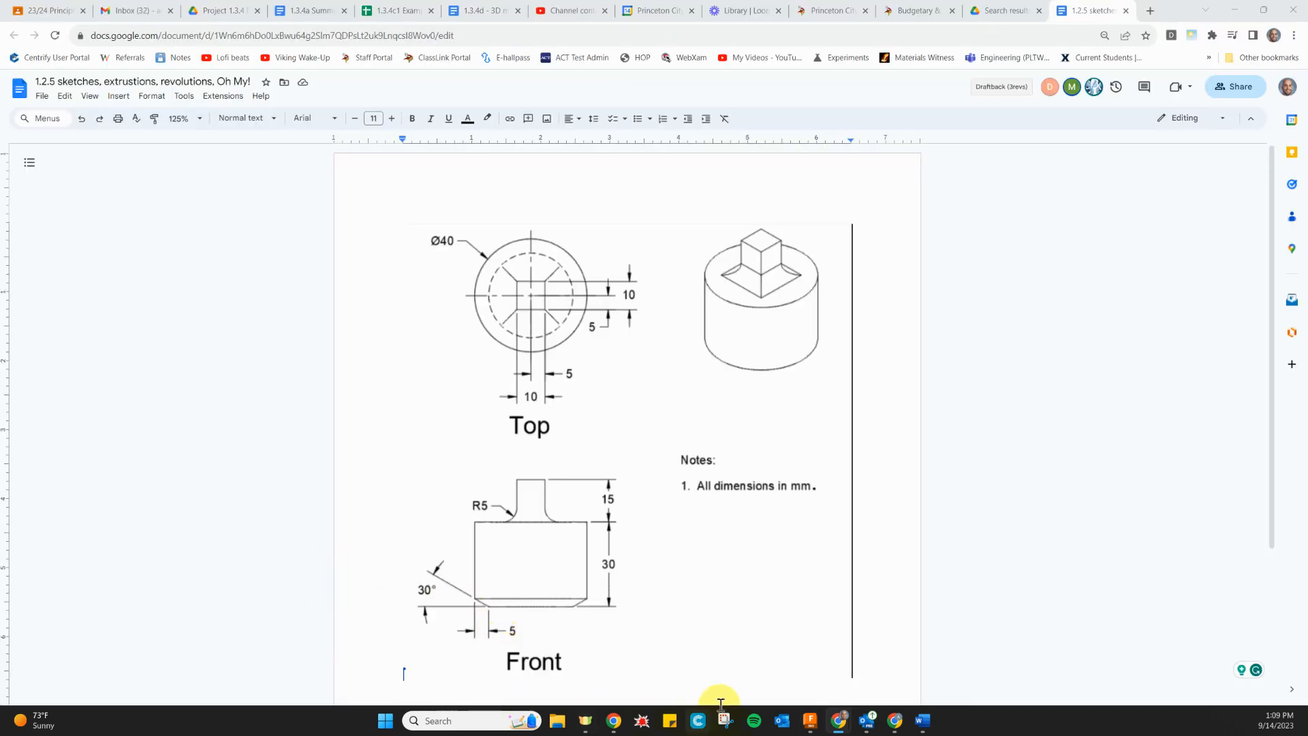
pyautogui.click(810, 722)
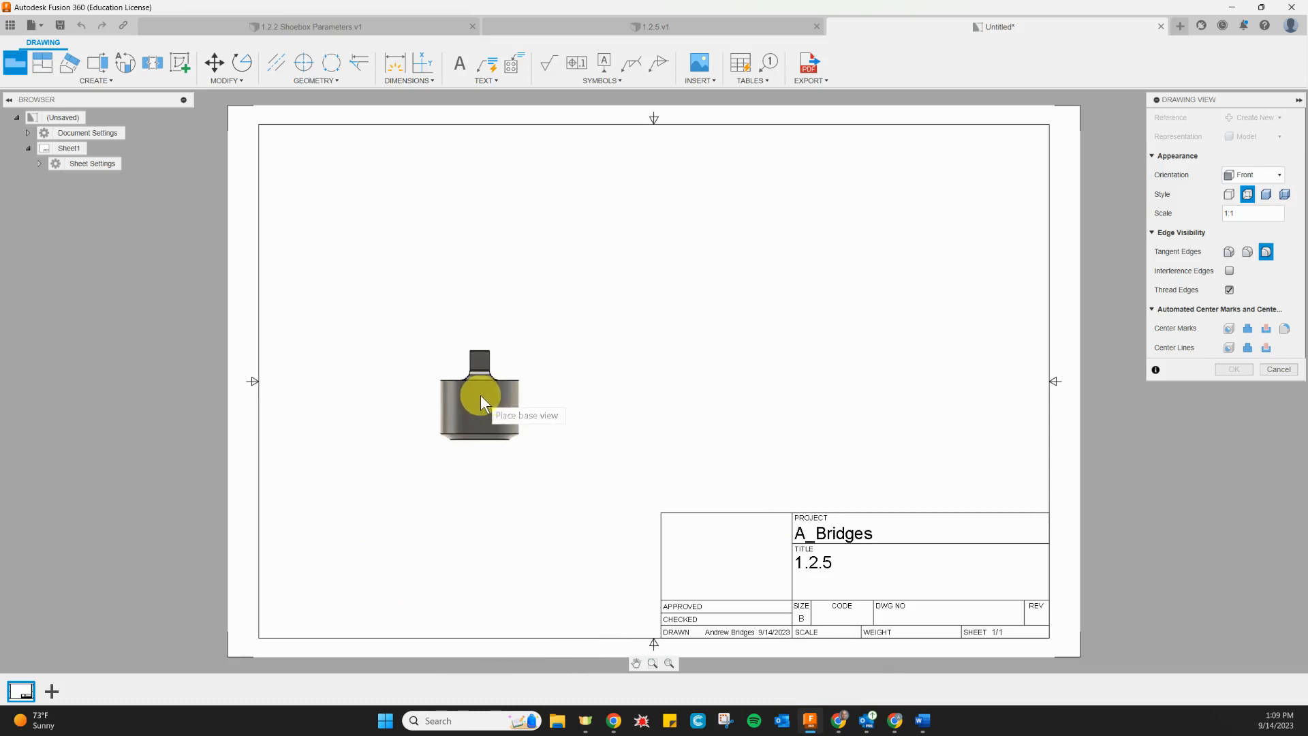
pyautogui.click(483, 406)
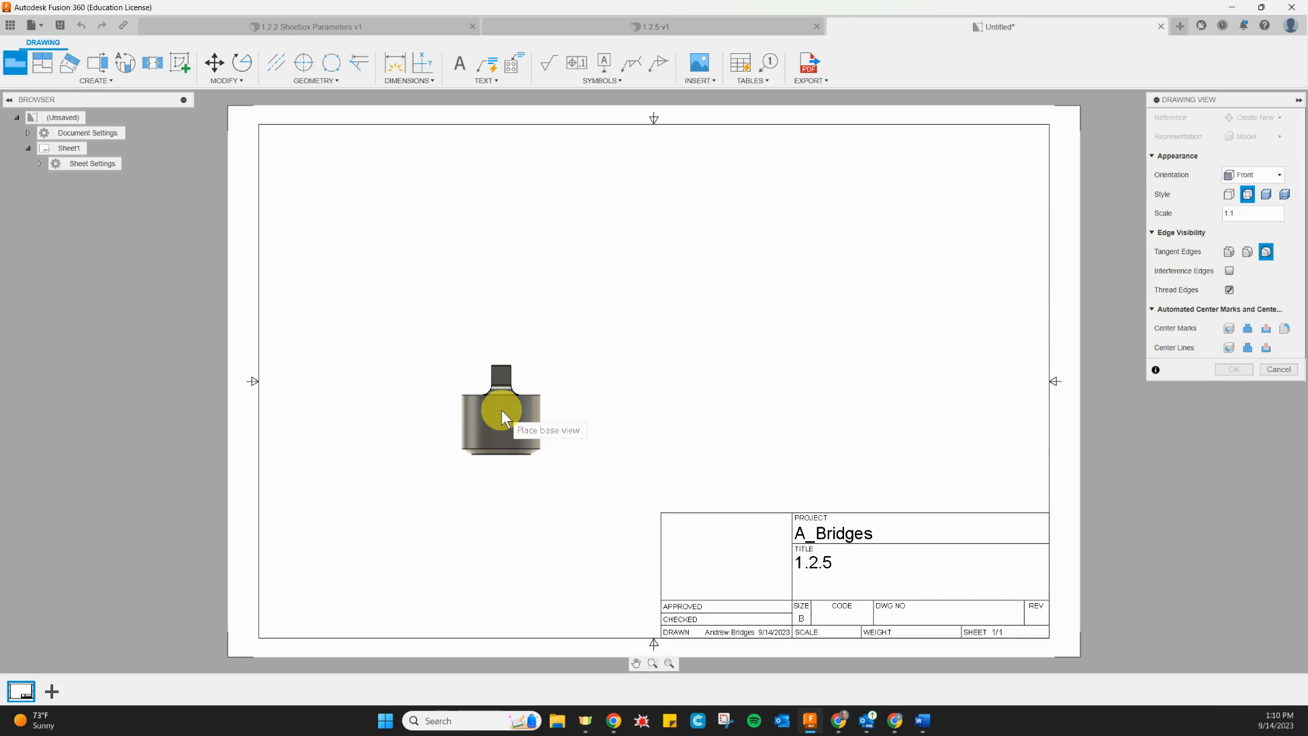
pyautogui.click(1241, 215)
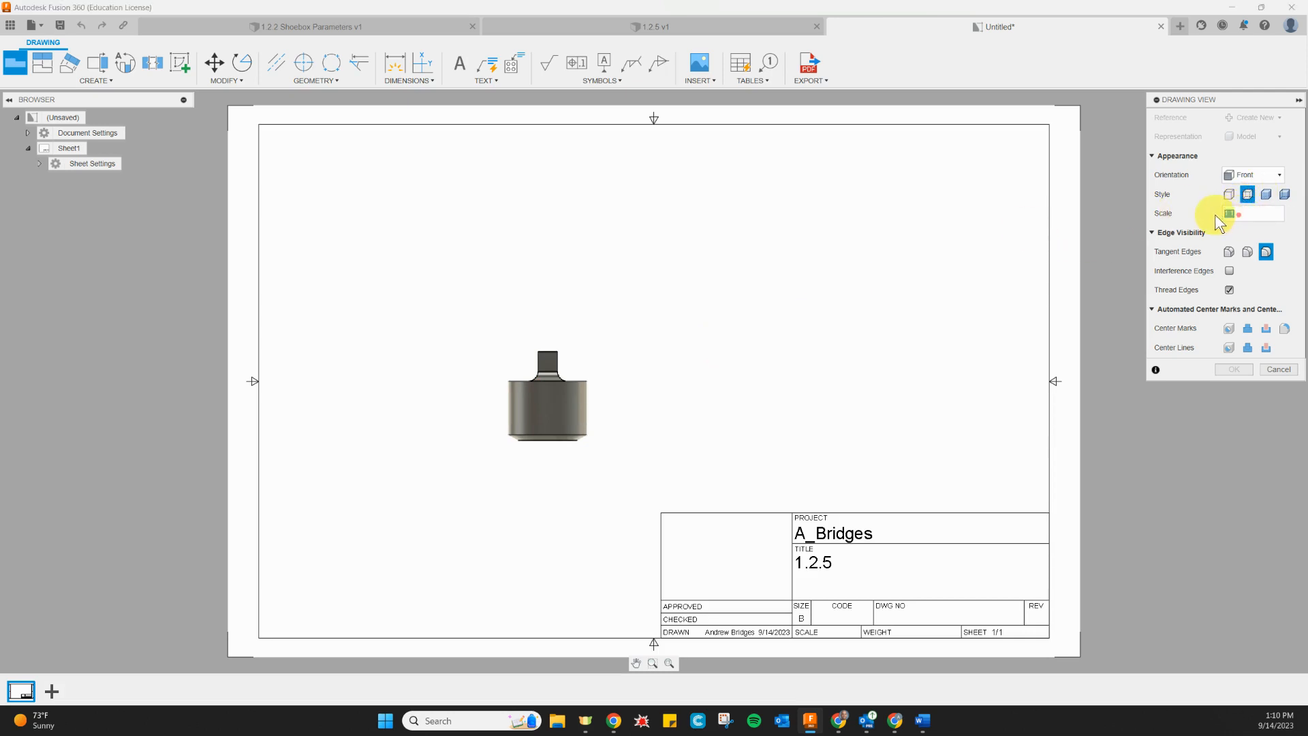
pyautogui.doubleClick(1245, 214)
pyautogui.write('2')
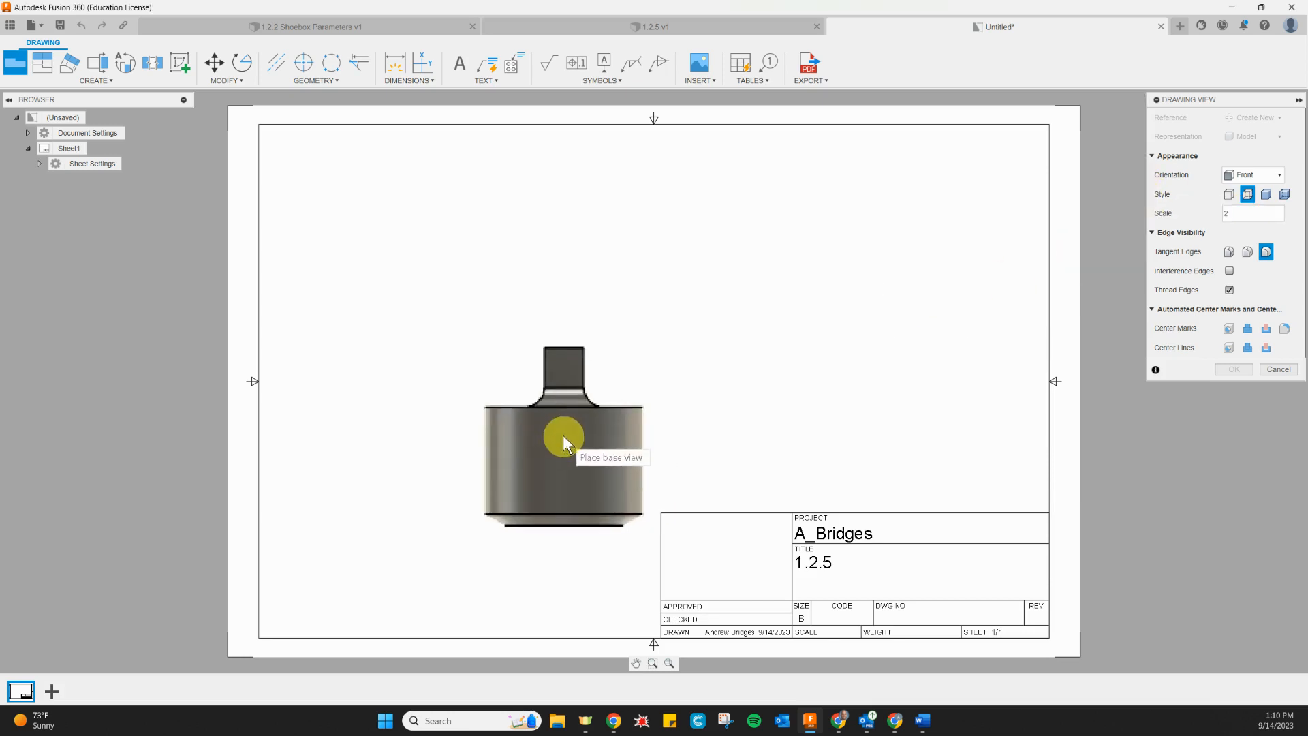
pyautogui.click(465, 464)
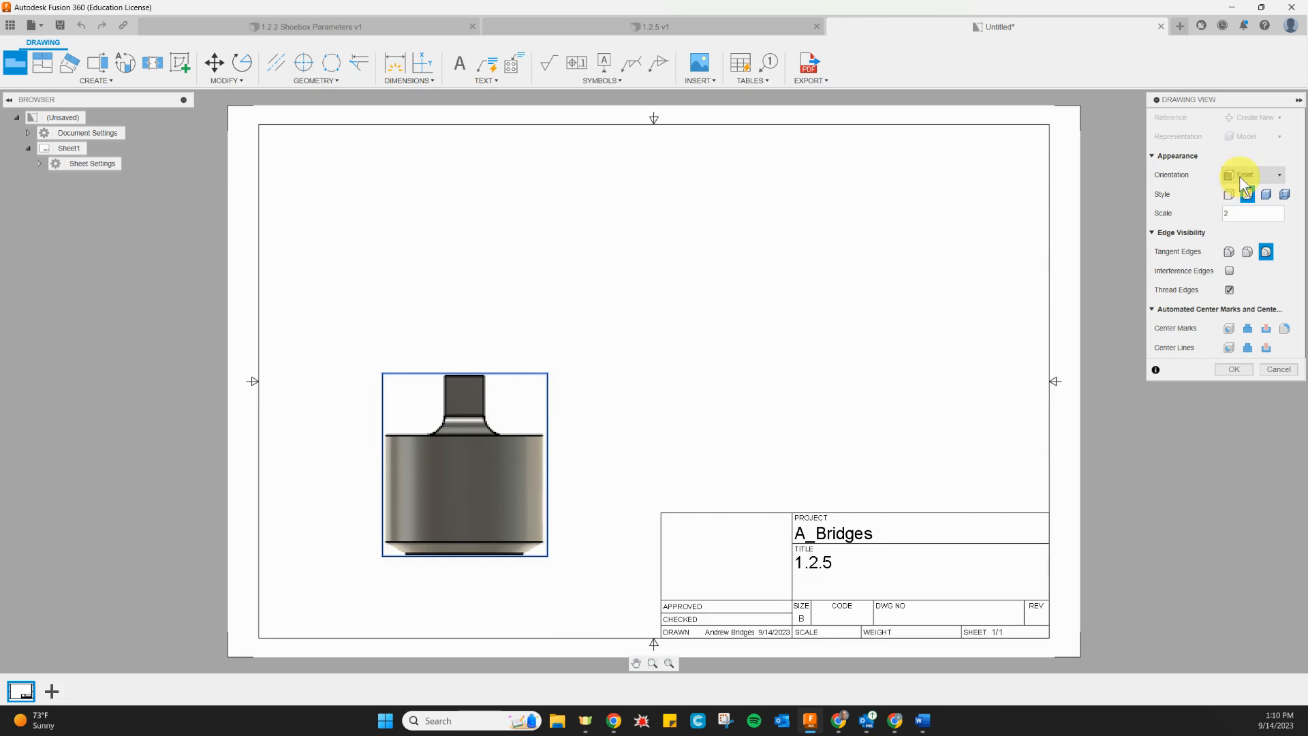
pyautogui.click(1234, 369)
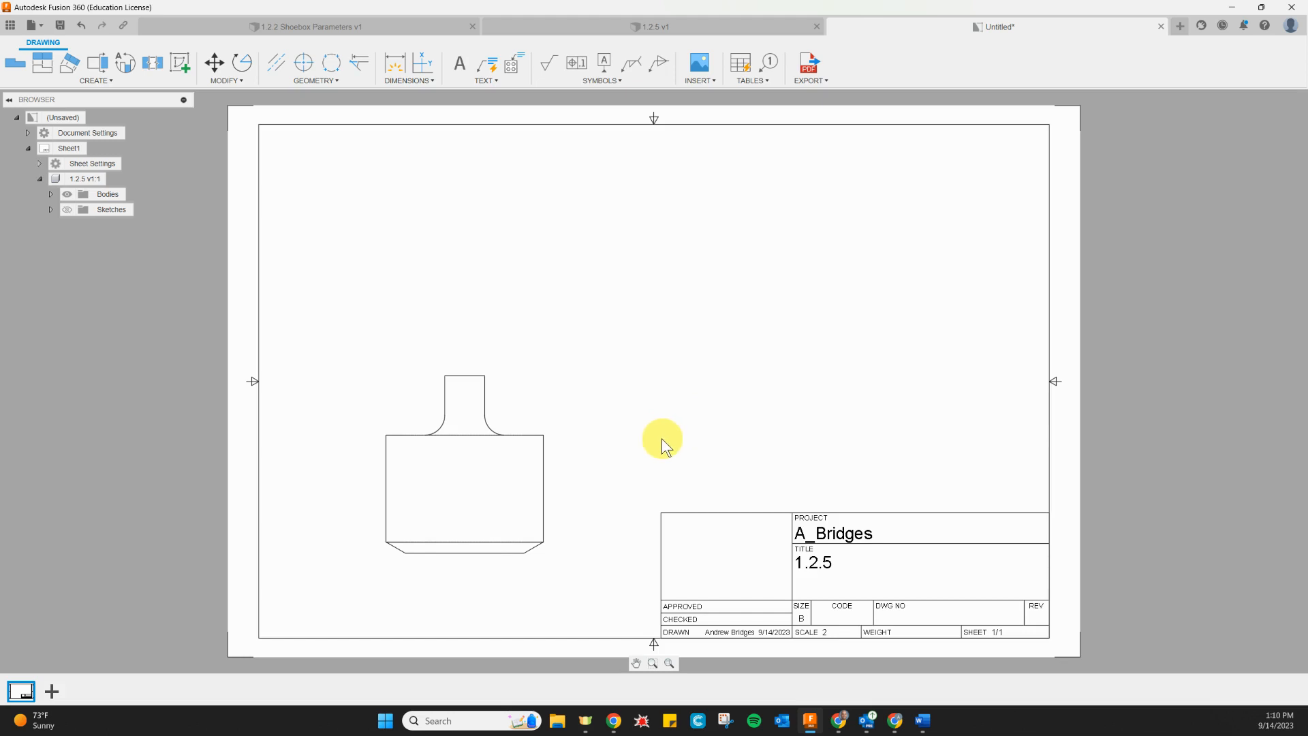
# - Project a top view above the front view and an isometric view in the sheet's upper-right area
pyautogui.click(44, 66)
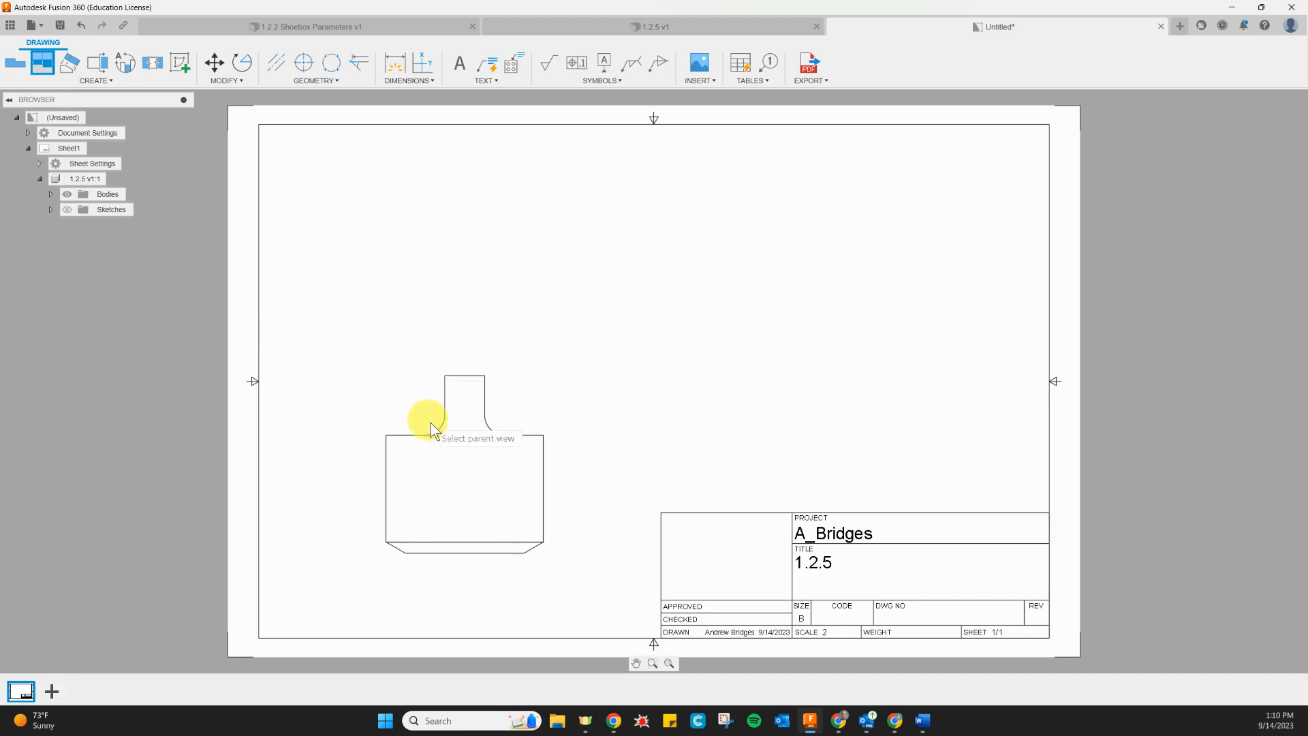
pyautogui.click(441, 442)
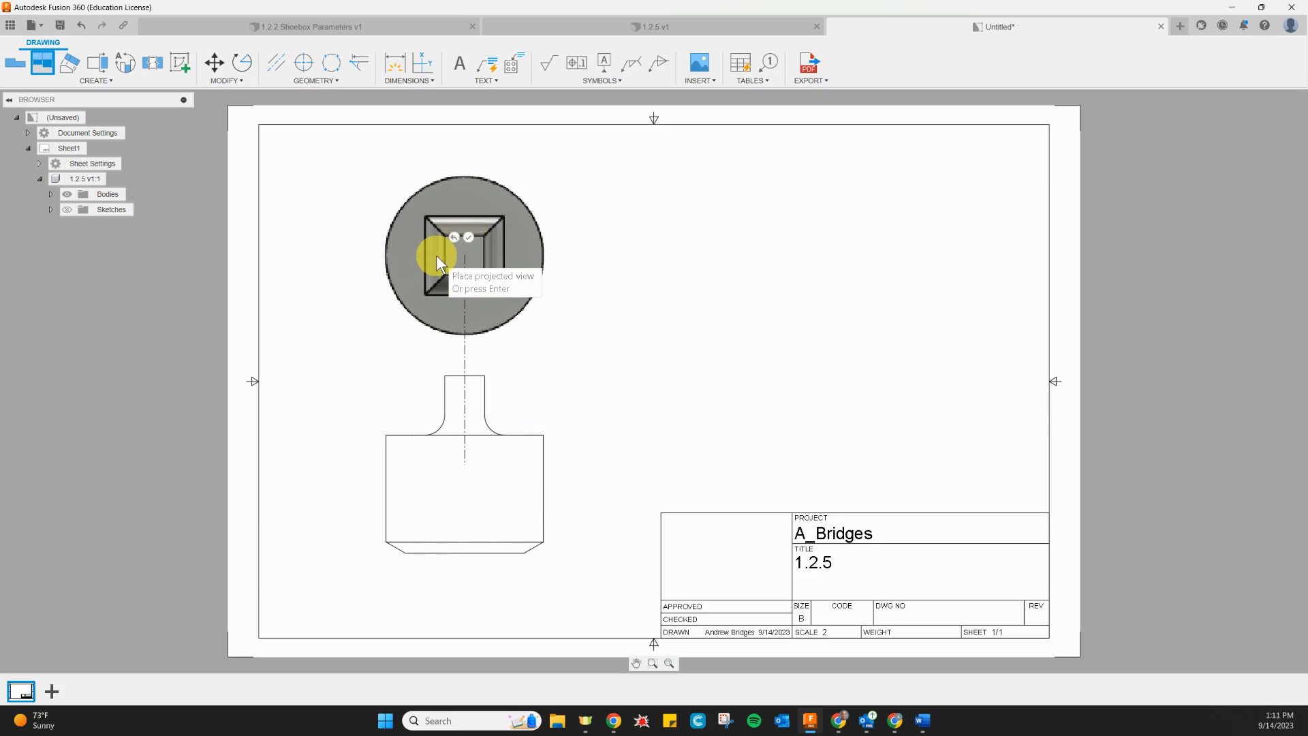
pyautogui.click(436, 255)
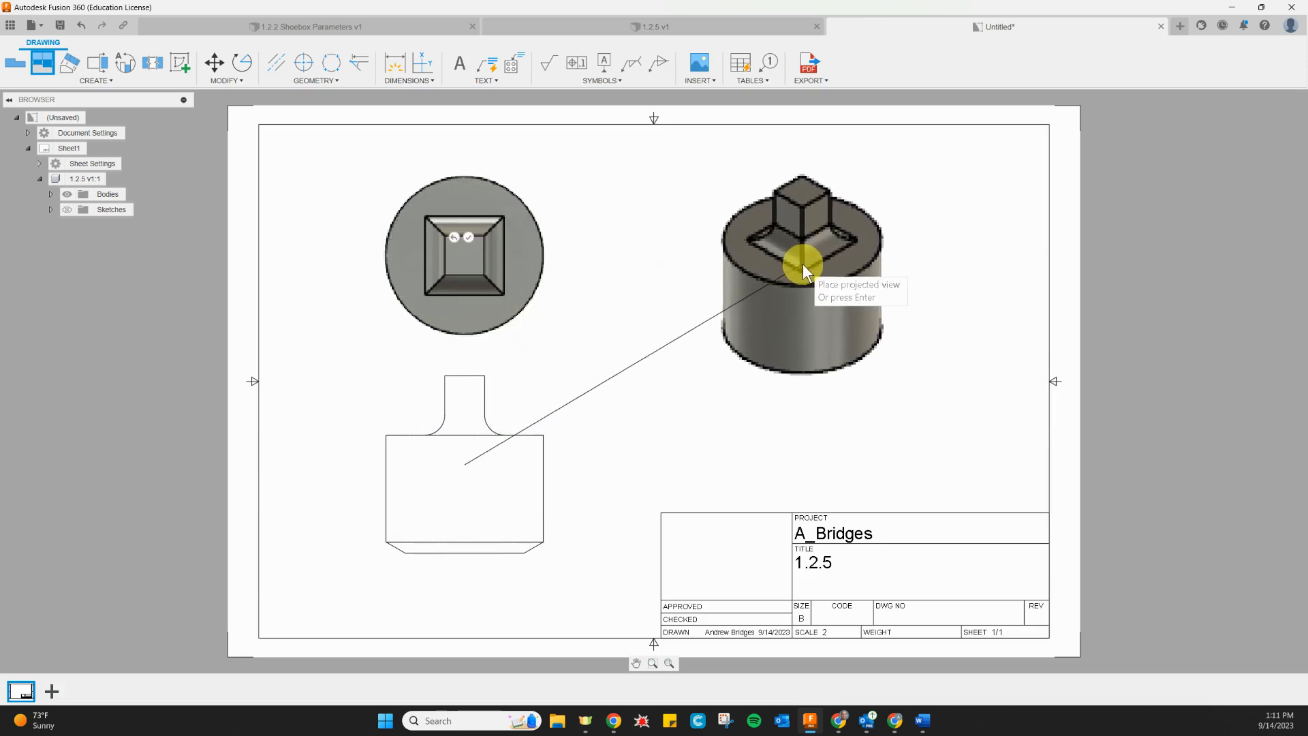
pyautogui.click(818, 284)
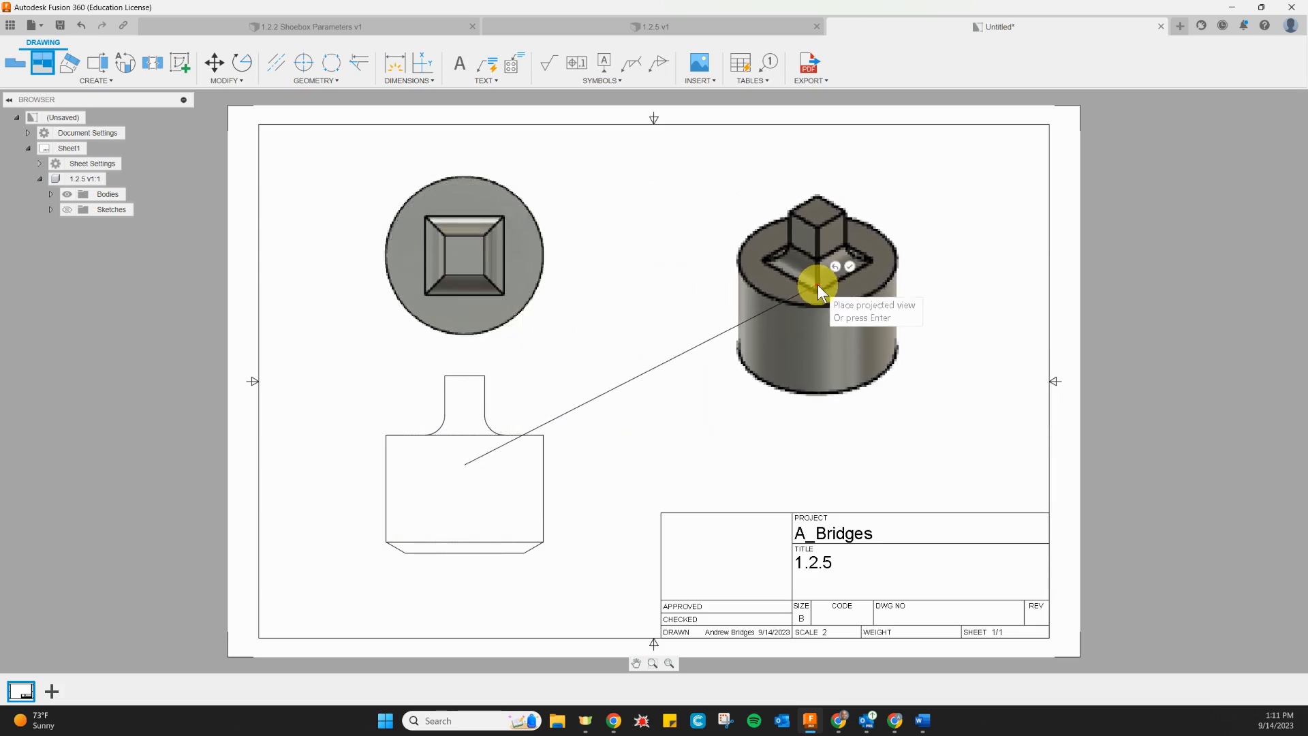
pyautogui.click(850, 267)
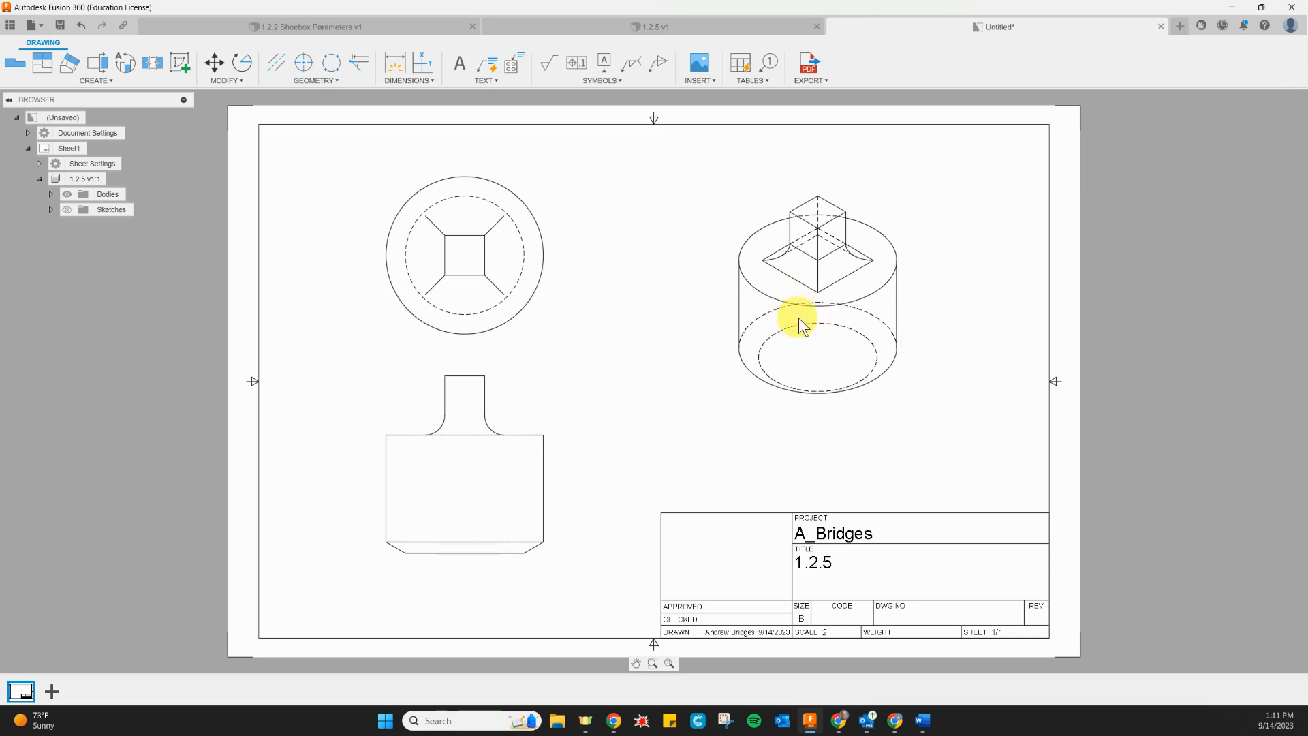
# - Change the isometric view's style to Shaded
pyautogui.click(815, 285)
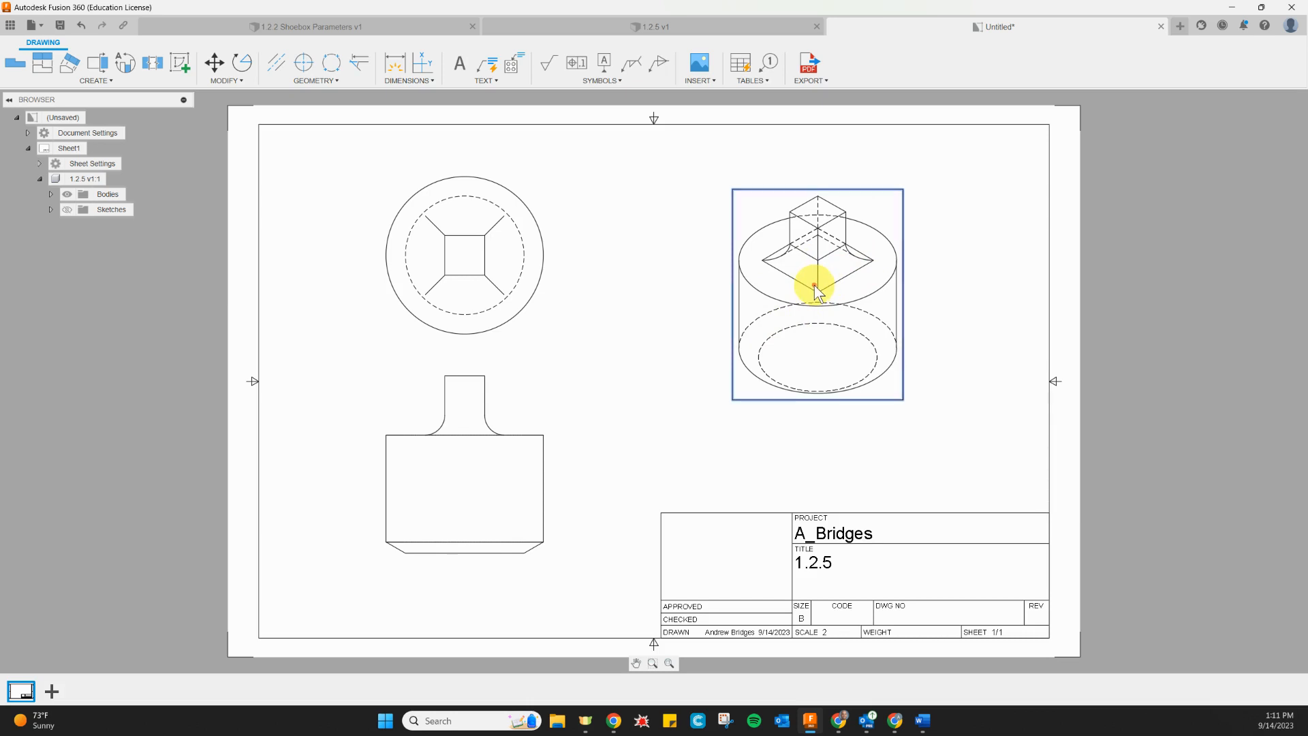
pyautogui.doubleClick(815, 286)
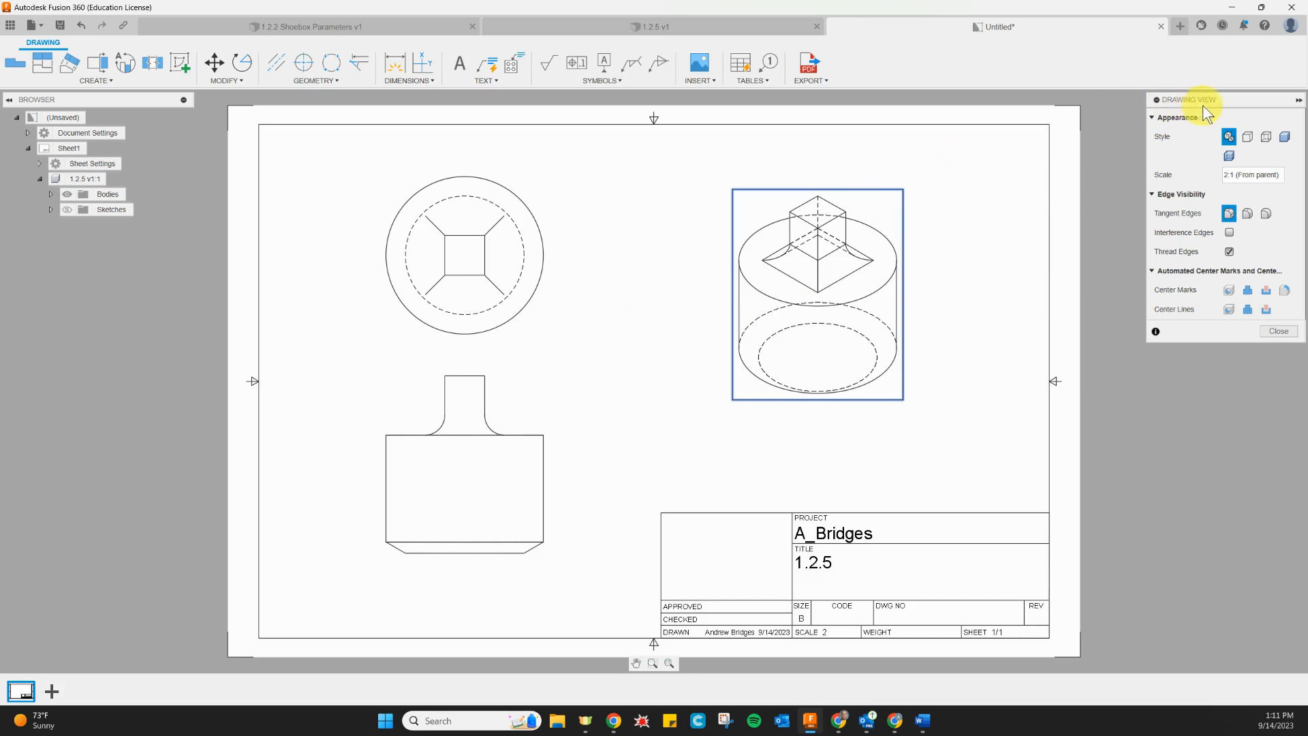
pyautogui.moveTo(1203, 105); pyautogui.dragTo(1075, 154)
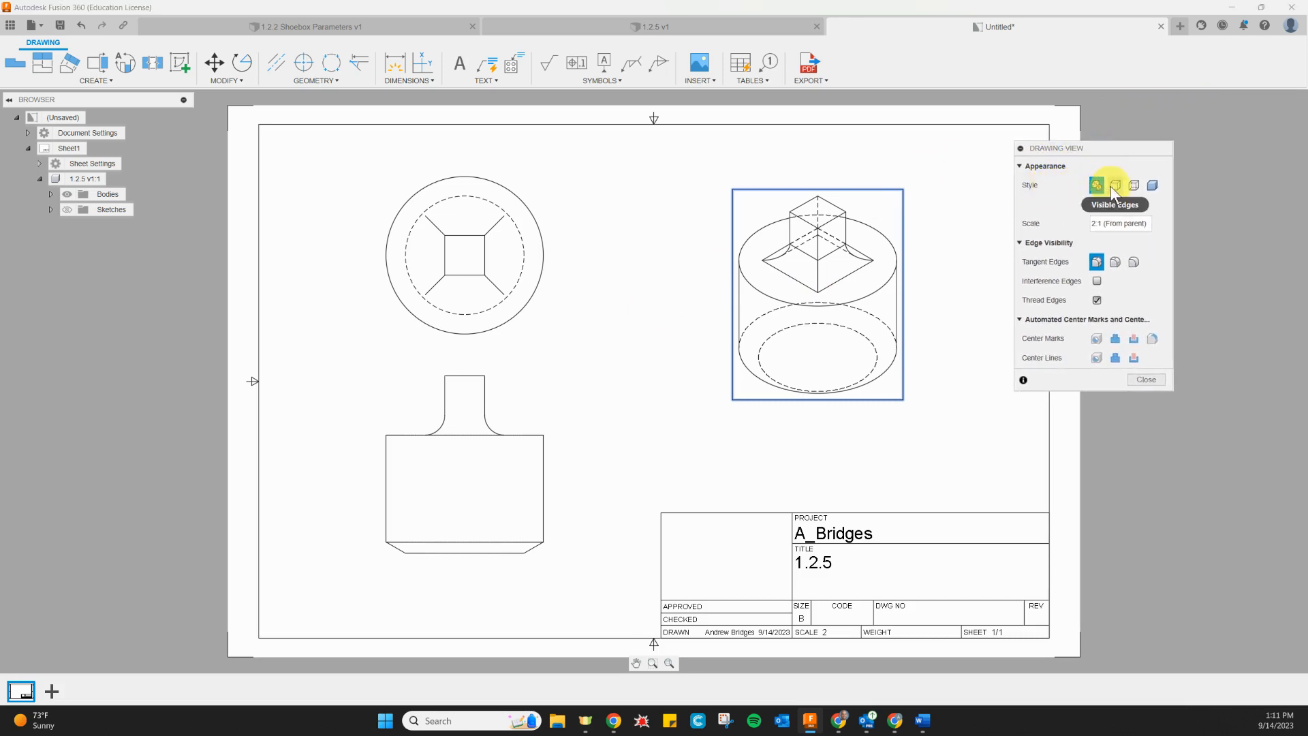
pyautogui.click(1151, 186)
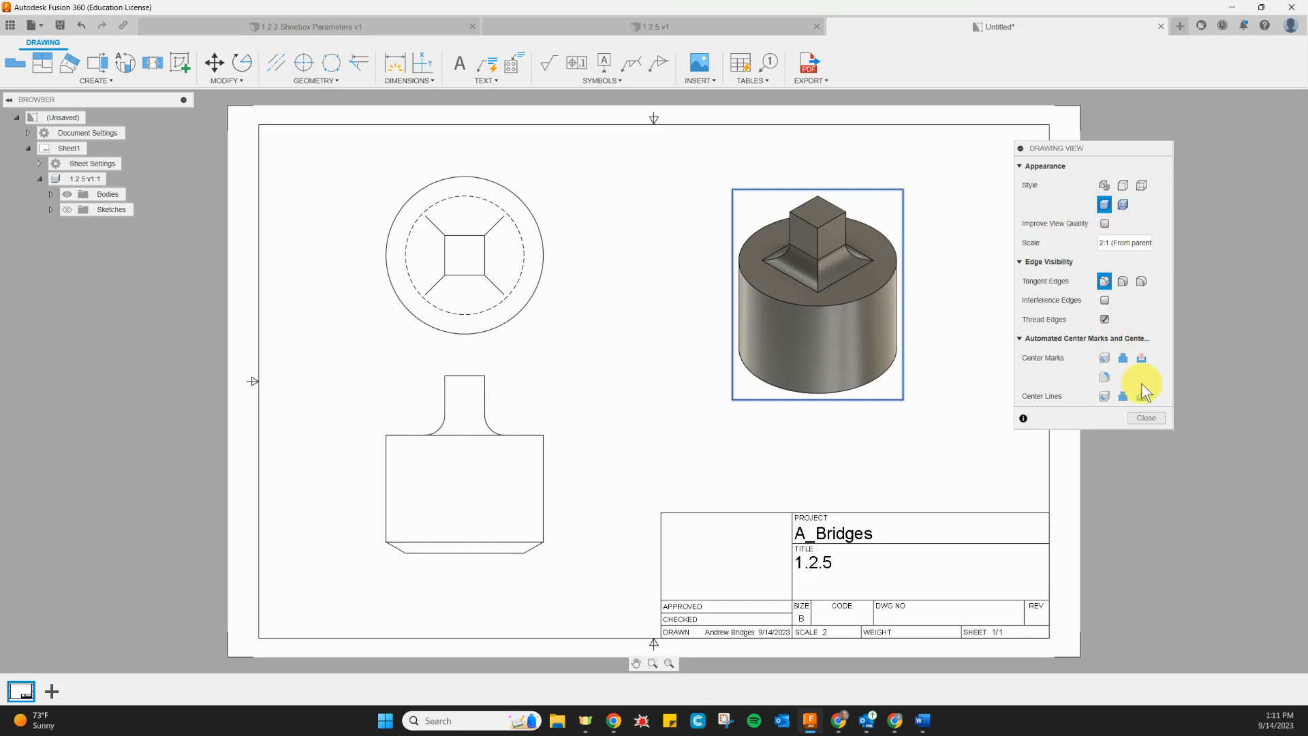
pyautogui.click(1151, 419)
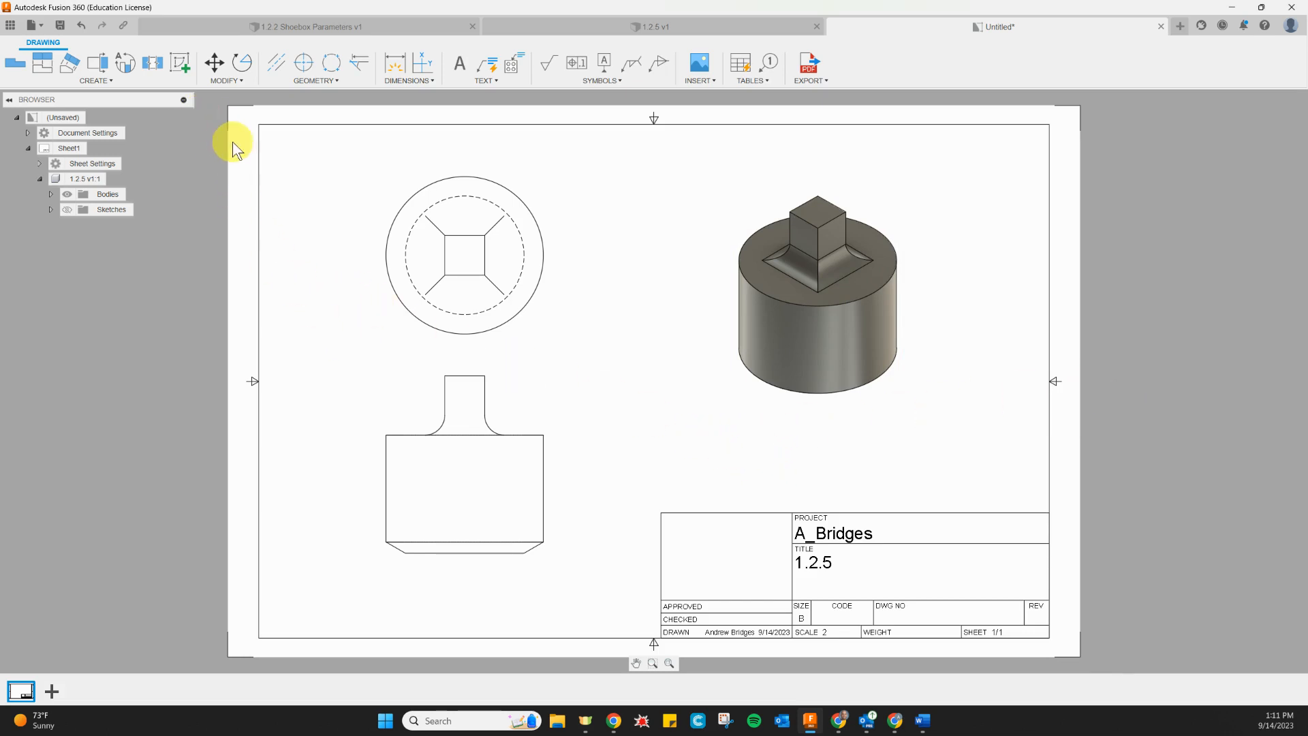
# - Dimension the outer circle's diameter and the central square's vertical side in the top view
pyautogui.click(395, 64)
pyautogui.click(393, 217)
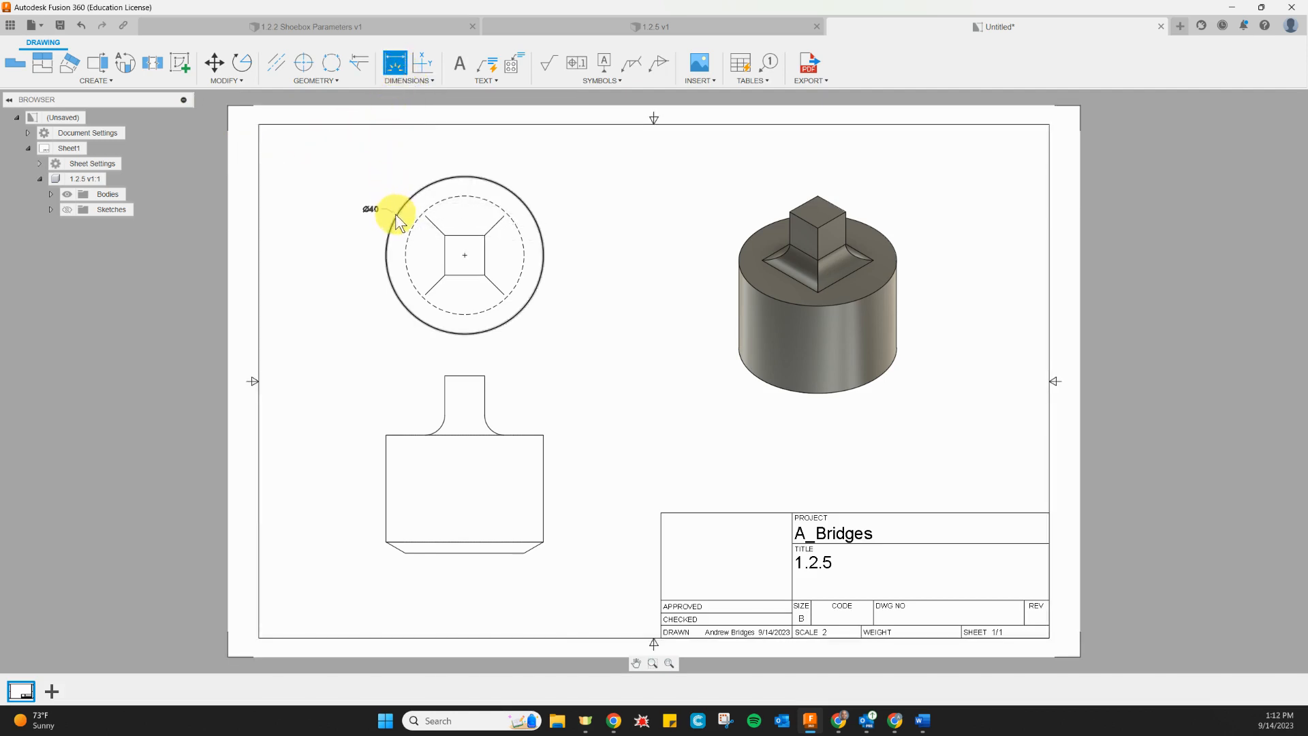
pyautogui.click(362, 184)
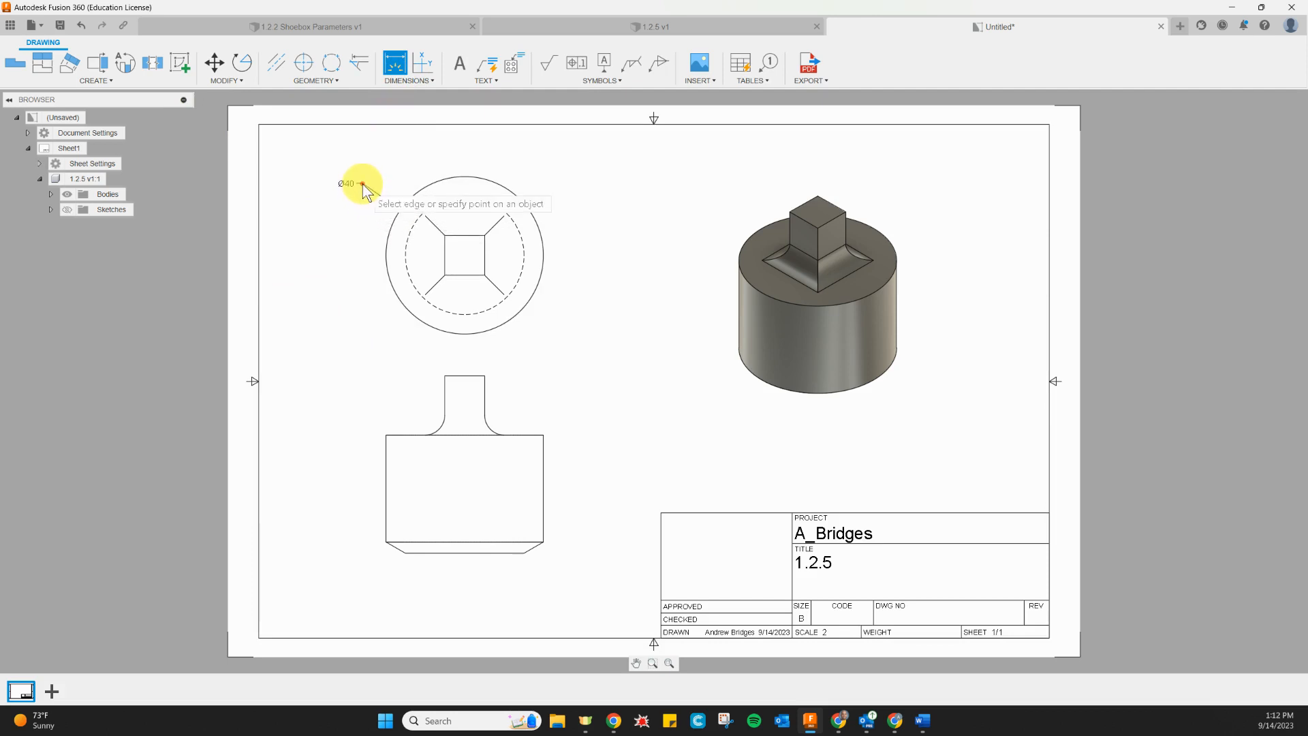
pyautogui.click(478, 236)
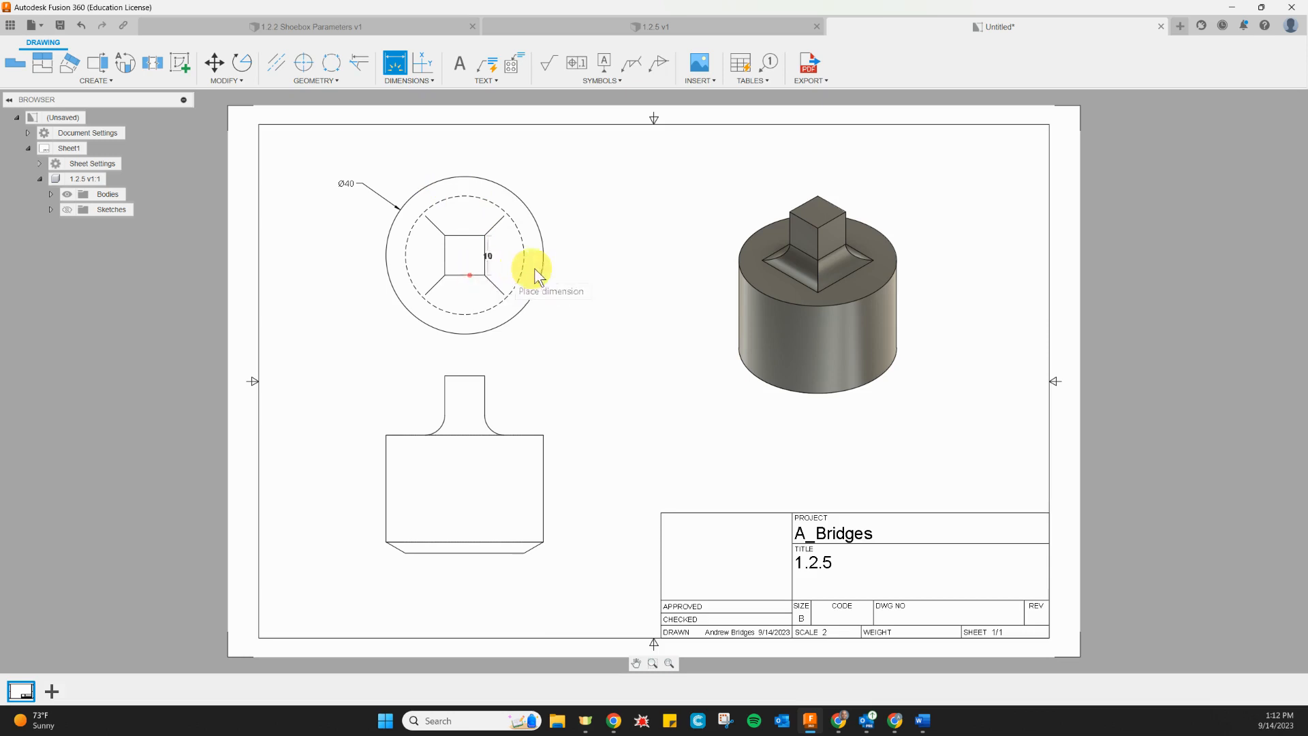
pyautogui.click(582, 252)
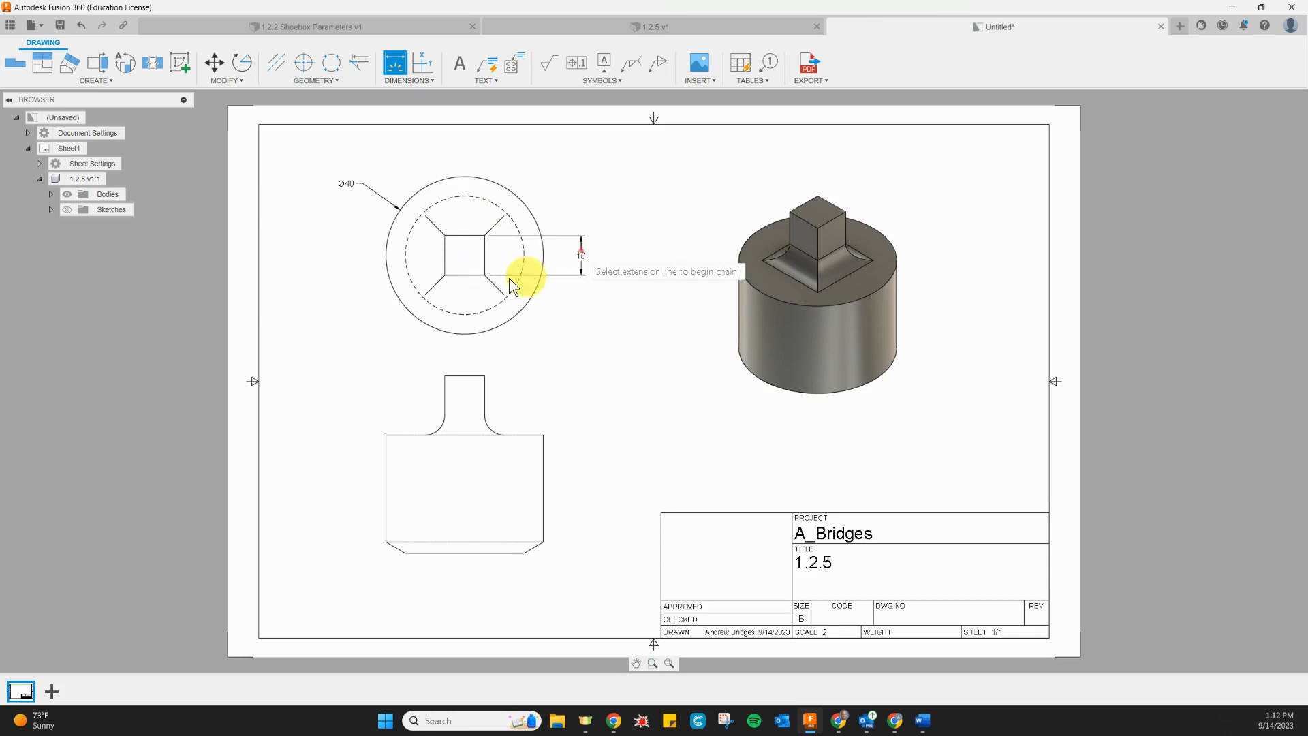
# - Dimension the central square's horizontal side below the top view and the cylindrical body's full height beside the front view
pyautogui.click(475, 276)
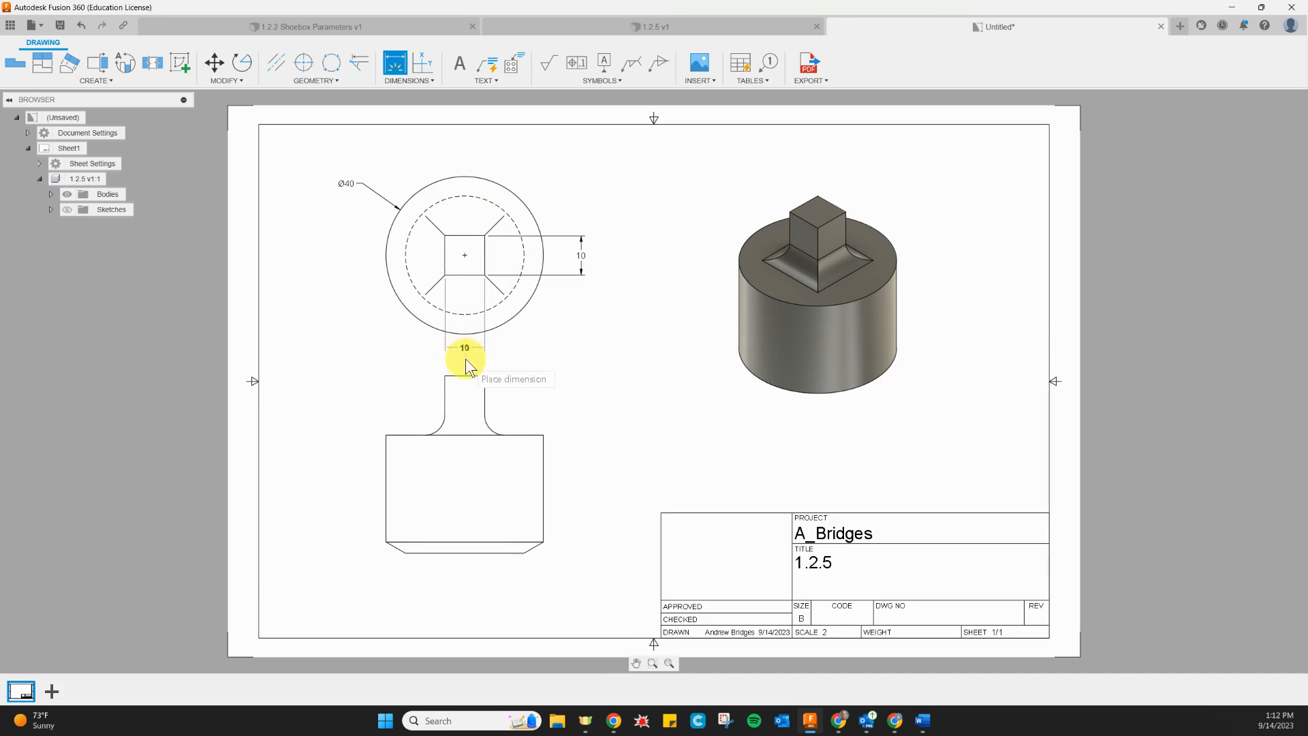
pyautogui.click(465, 358)
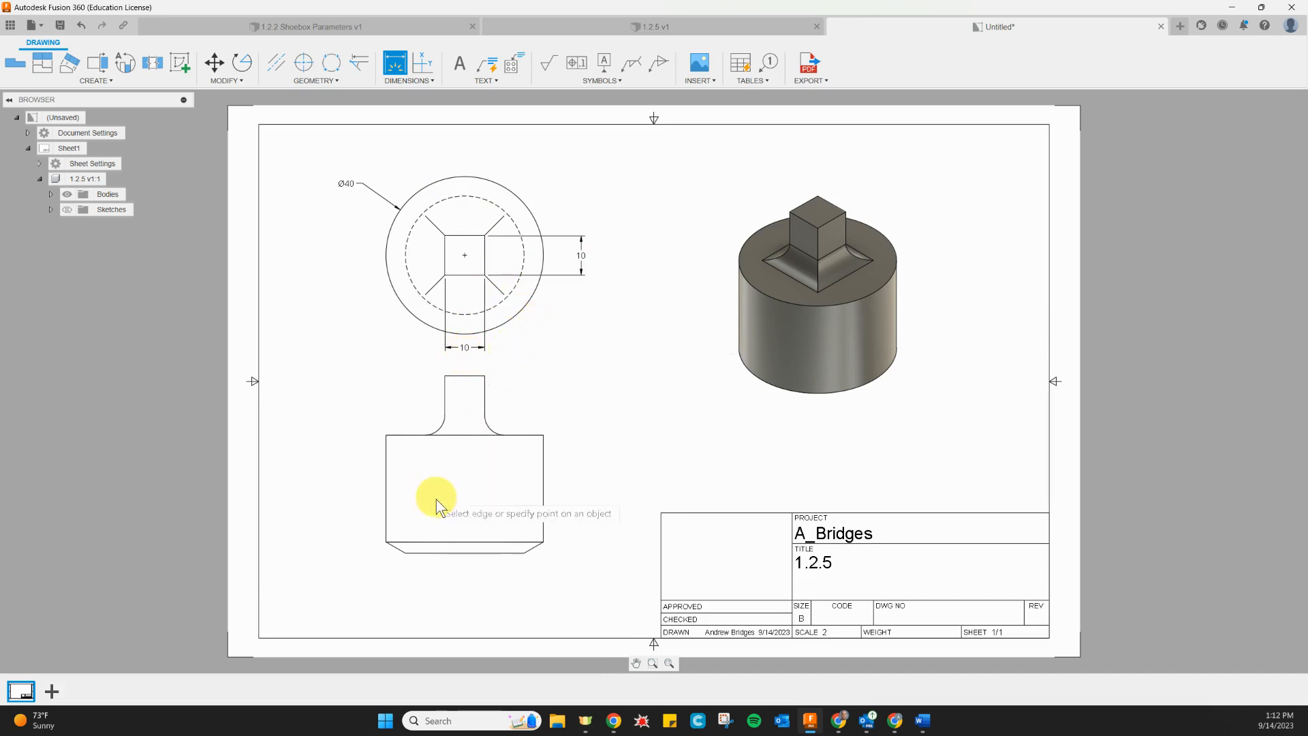
pyautogui.click(533, 434)
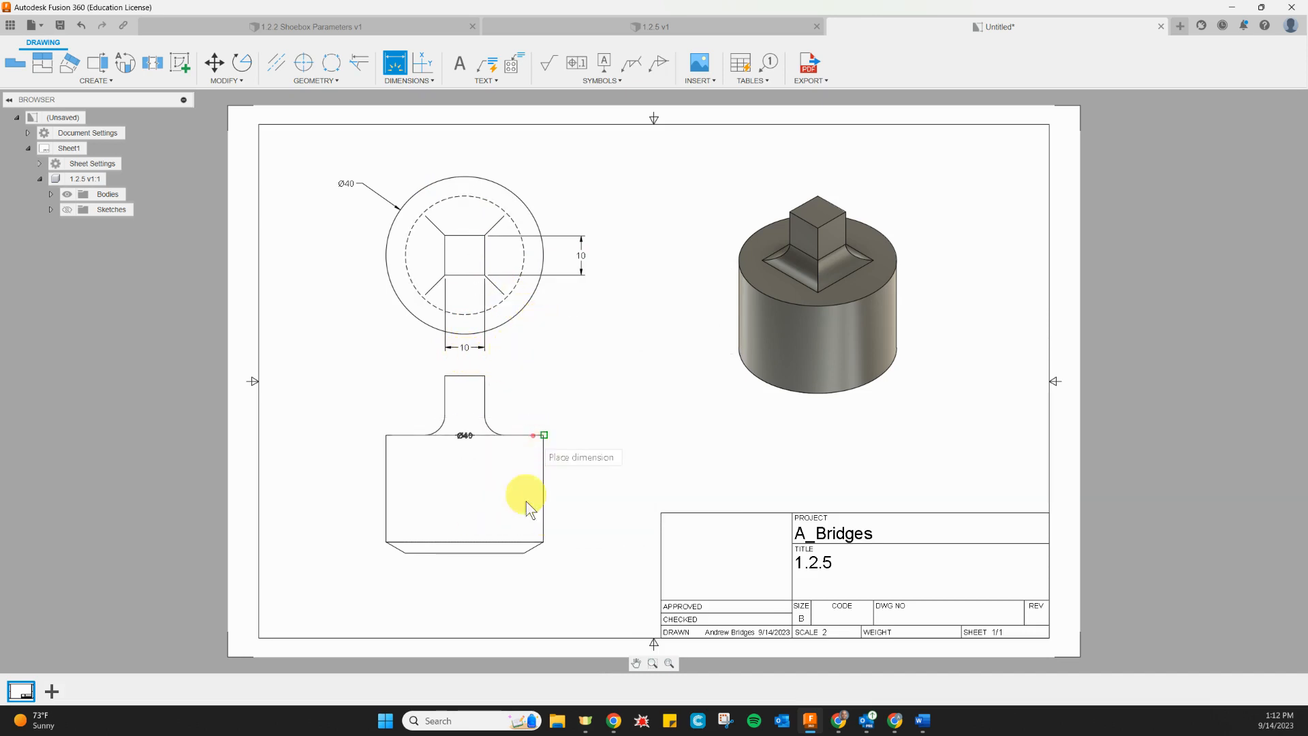
pyautogui.click(508, 552)
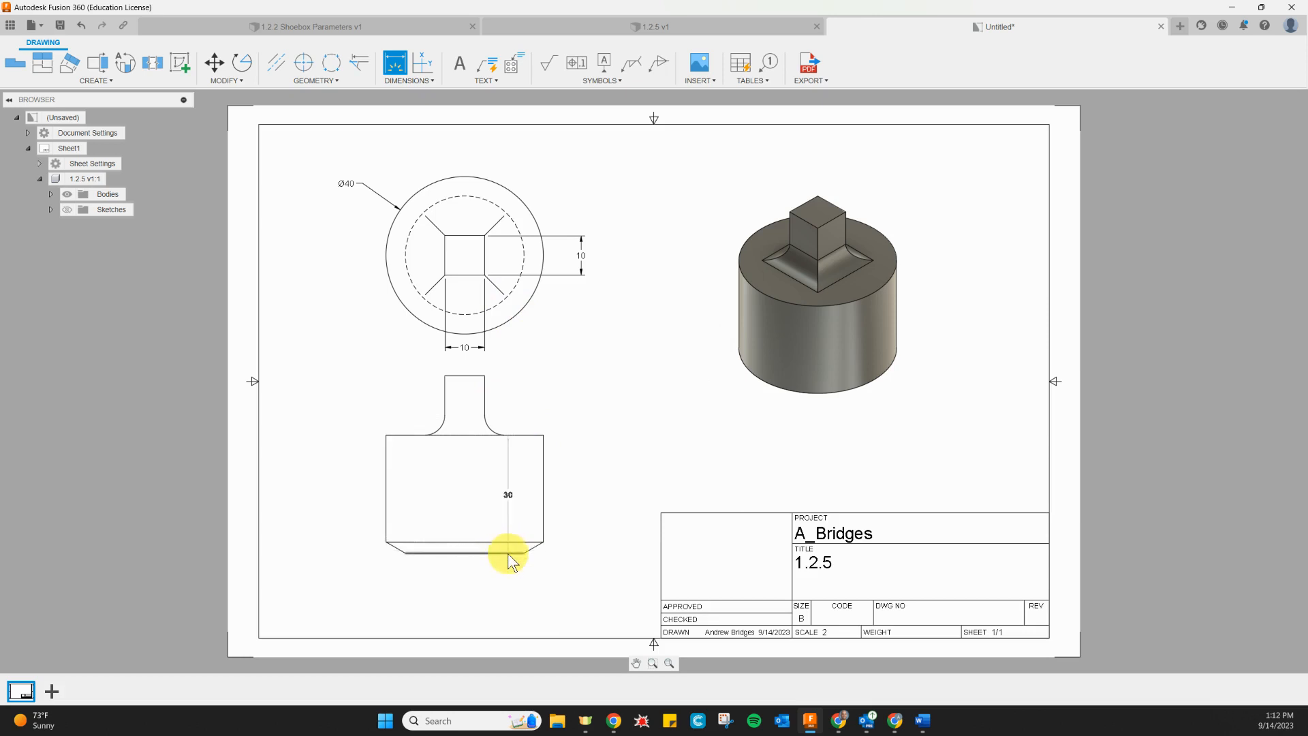
pyautogui.click(599, 502)
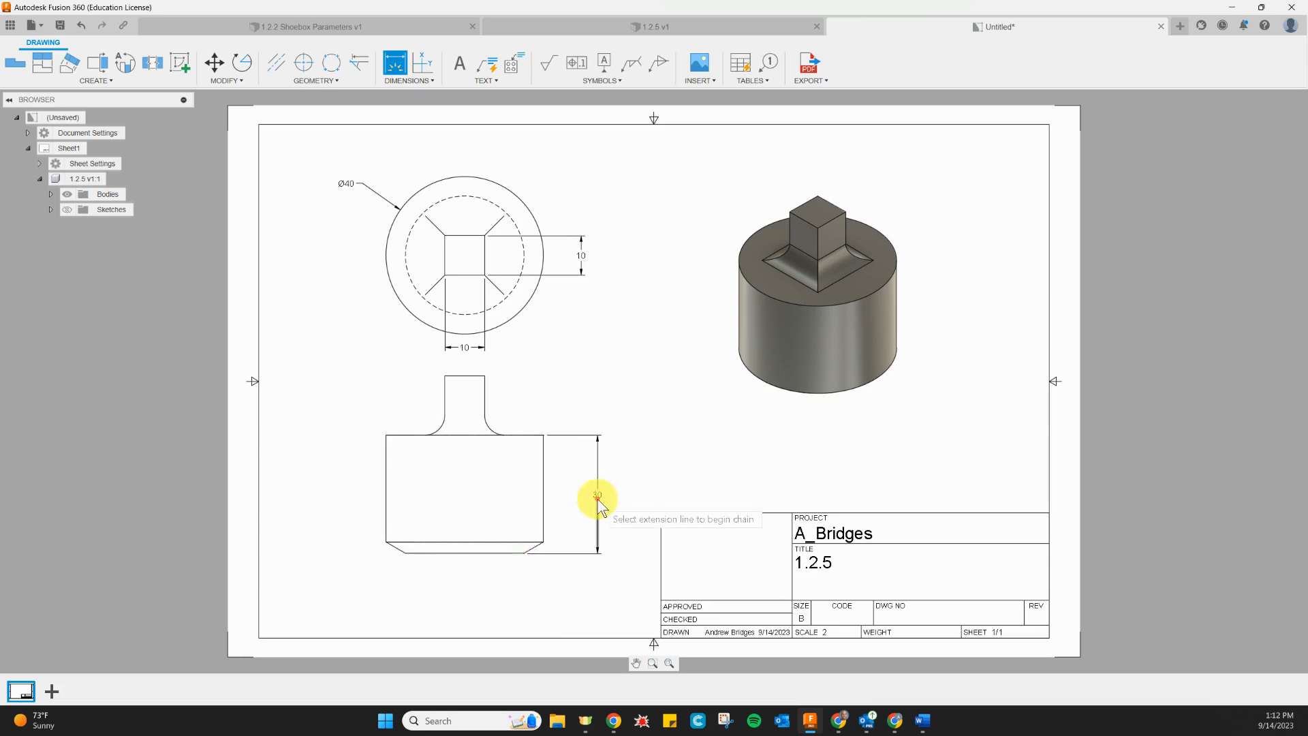
# - Dimension the square post's height in line with the body height, and the radius of the fillet at the post's base
pyautogui.click(461, 378)
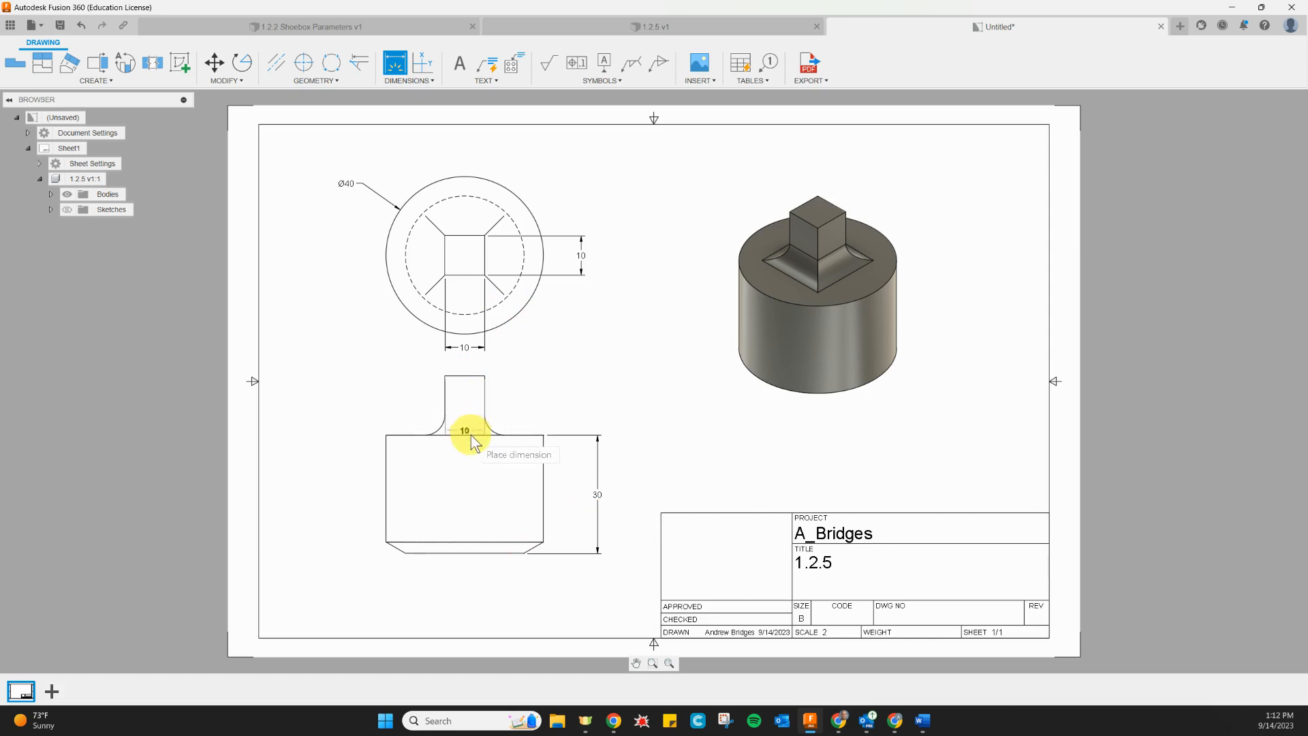
pyautogui.click(472, 434)
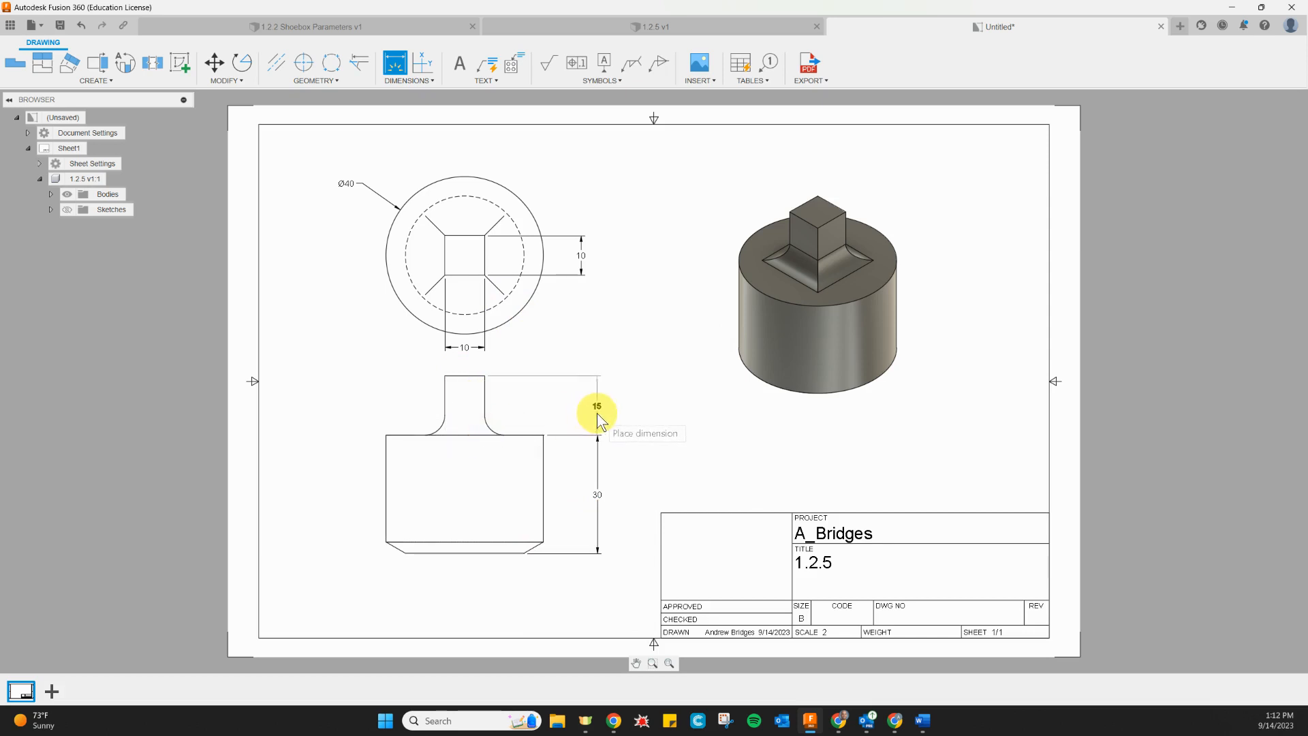
pyautogui.click(597, 413)
pyautogui.click(495, 426)
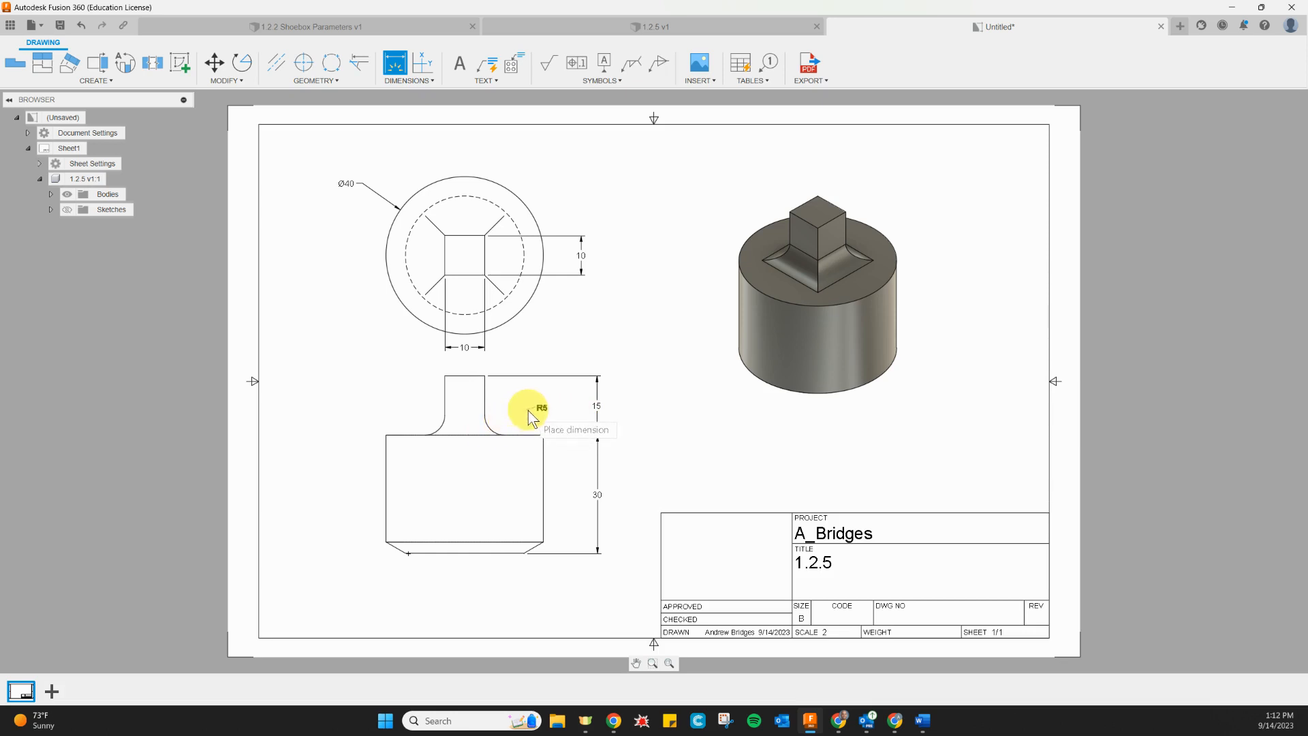
pyautogui.click(502, 422)
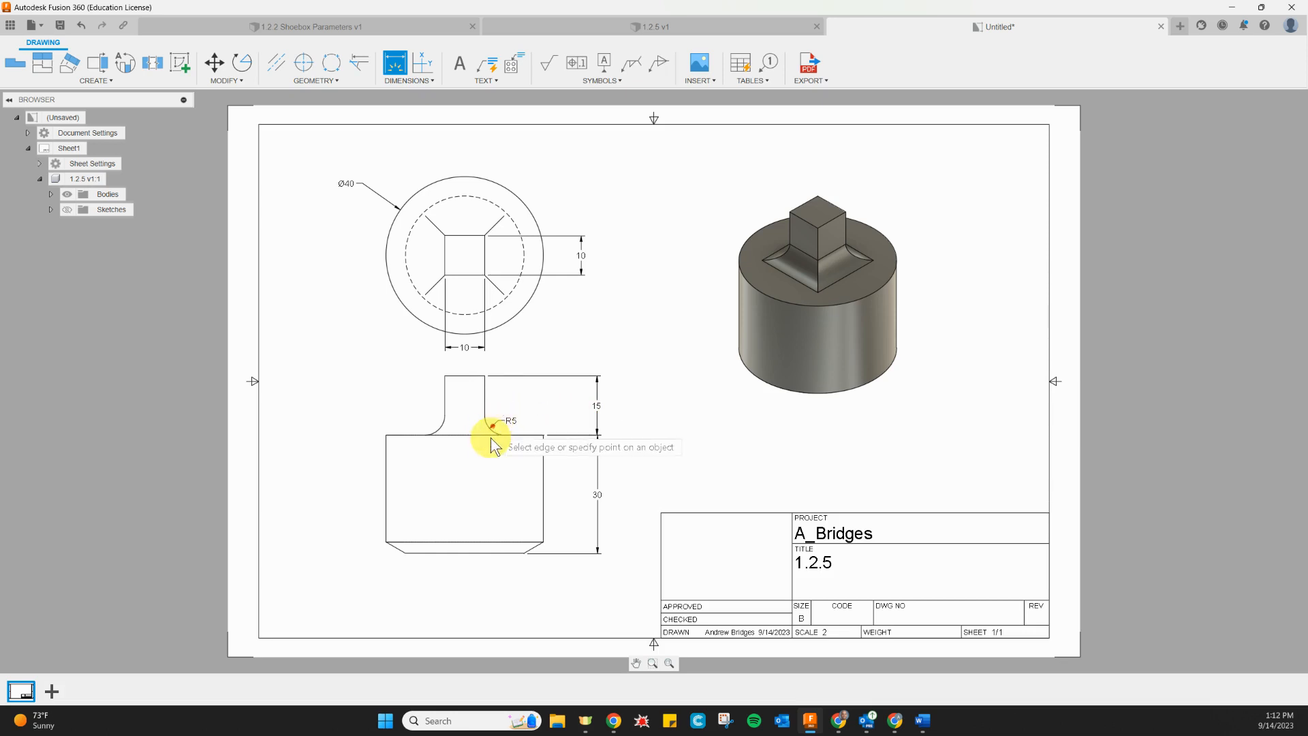
# - Dimension the horizontal width and the angle of the chamfer at the front view's lower-left corner
pyautogui.click(388, 545)
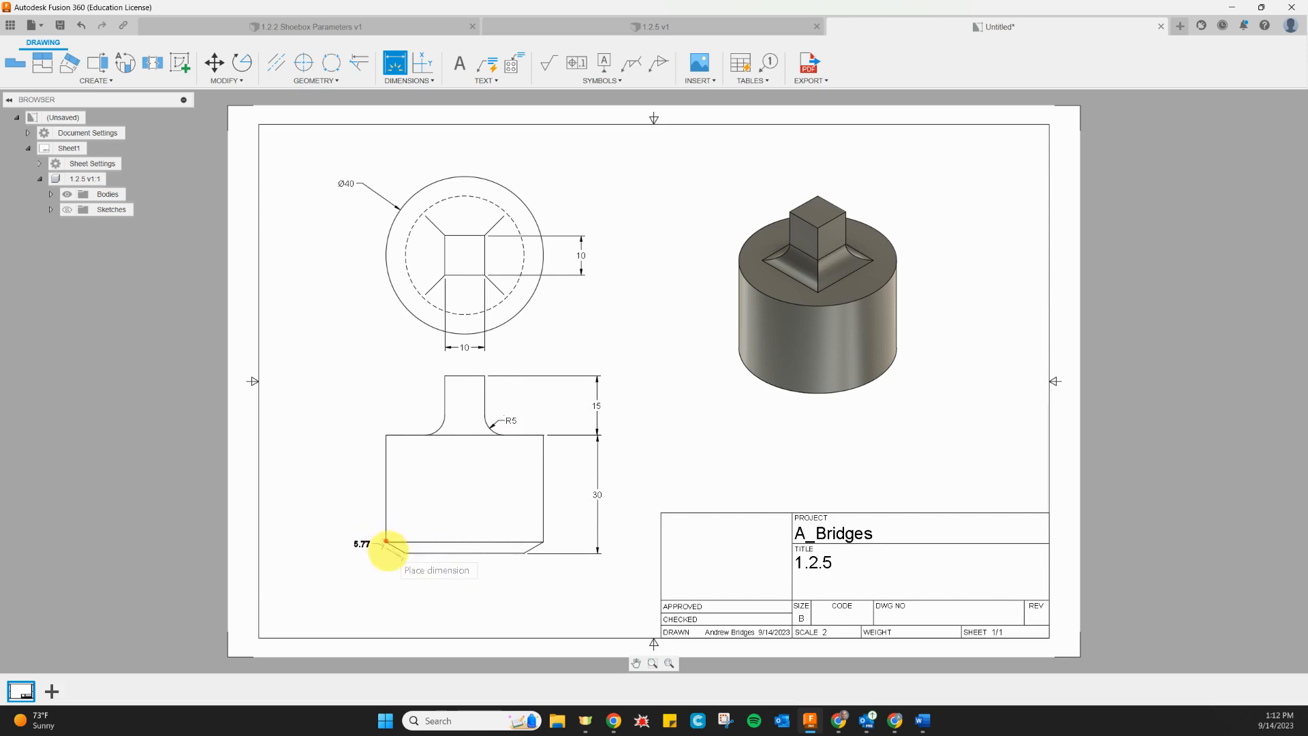
pyautogui.click(411, 590)
pyautogui.click(409, 552)
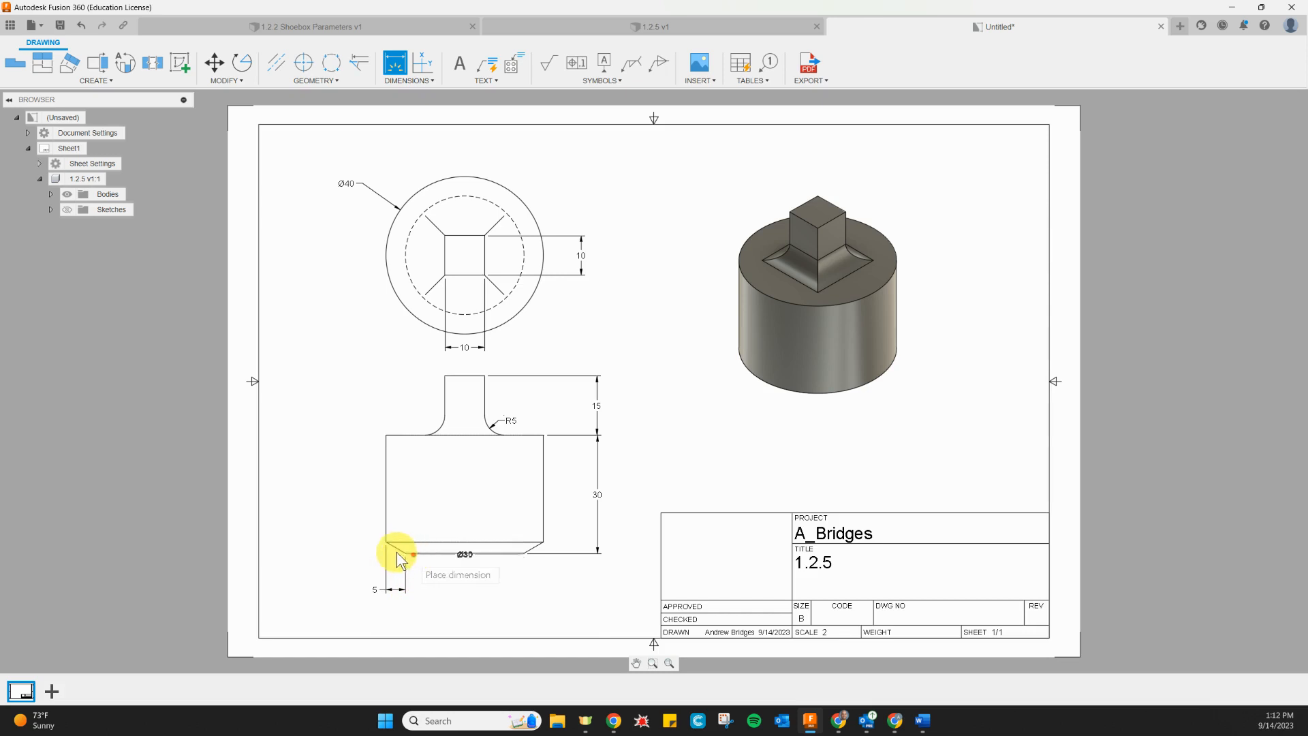
pyautogui.click(395, 548)
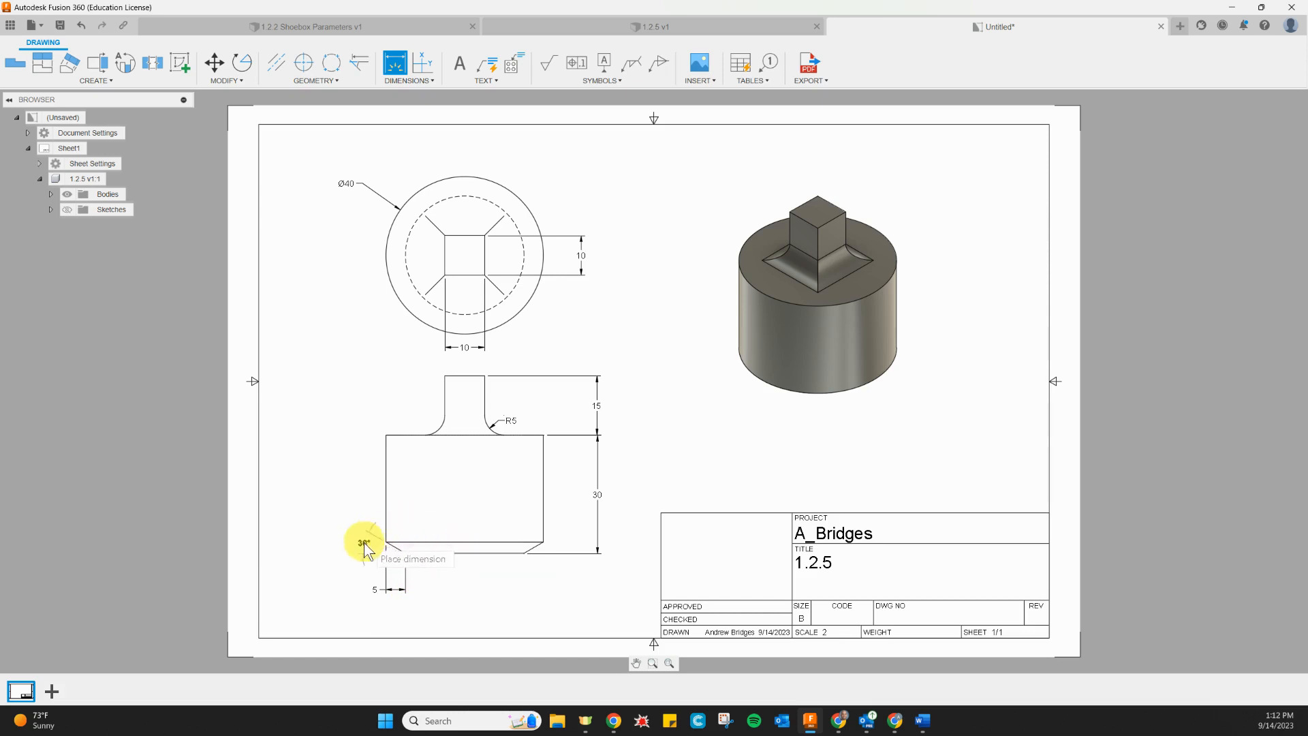
pyautogui.click(342, 544)
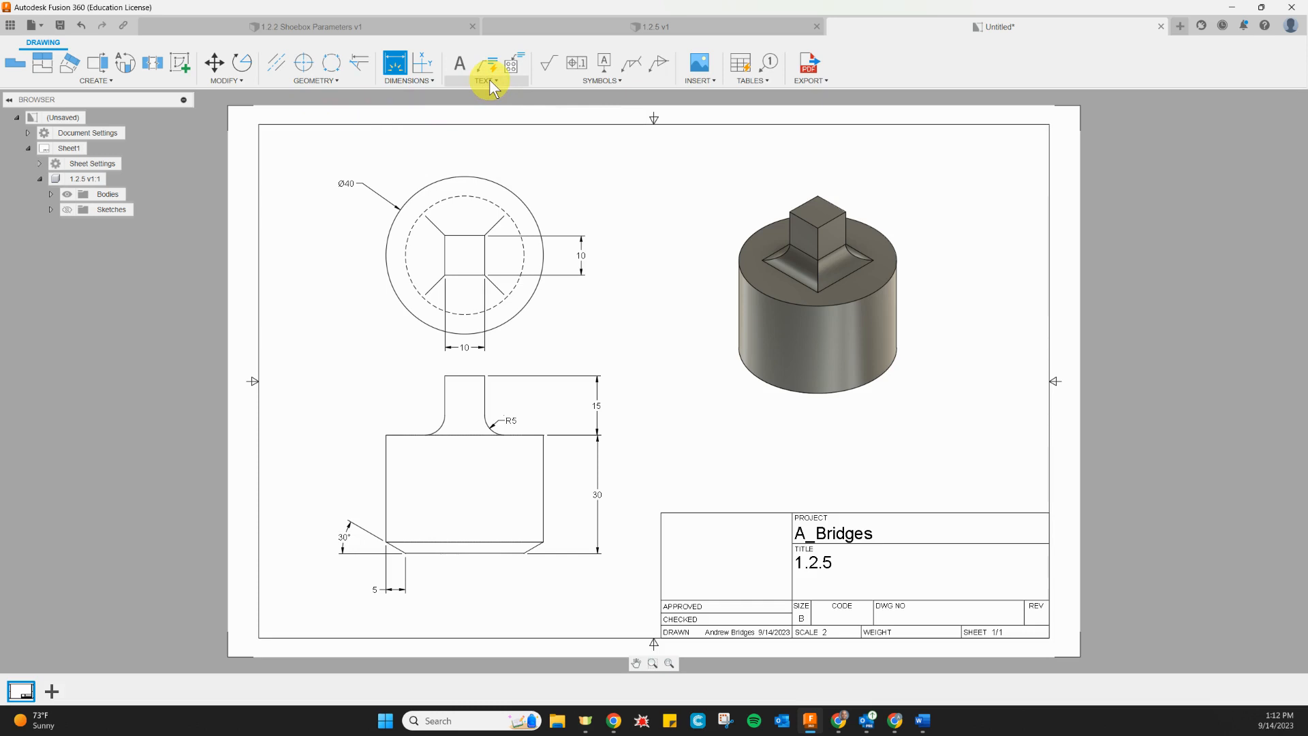
# - Add a center mark to the outer circle in the top view
pyautogui.click(404, 81)
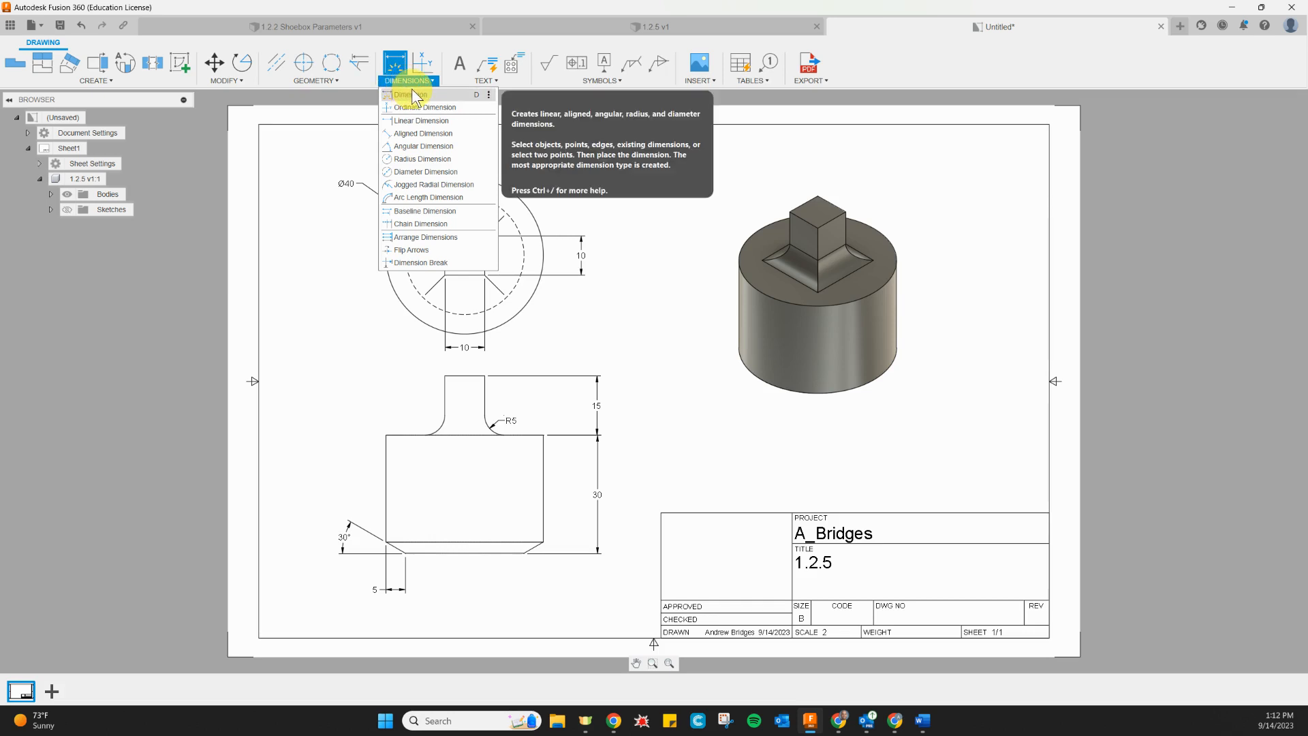
pyautogui.click(483, 81)
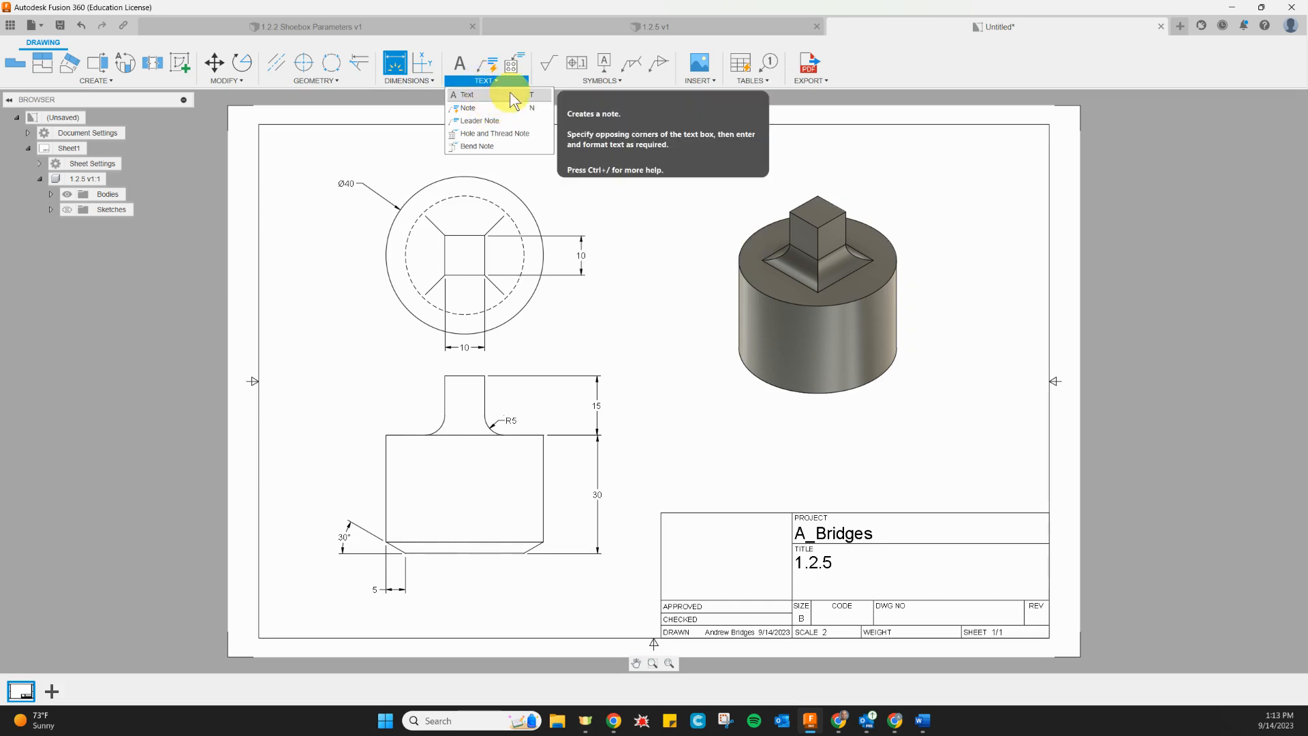
pyautogui.moveTo(302, 82)
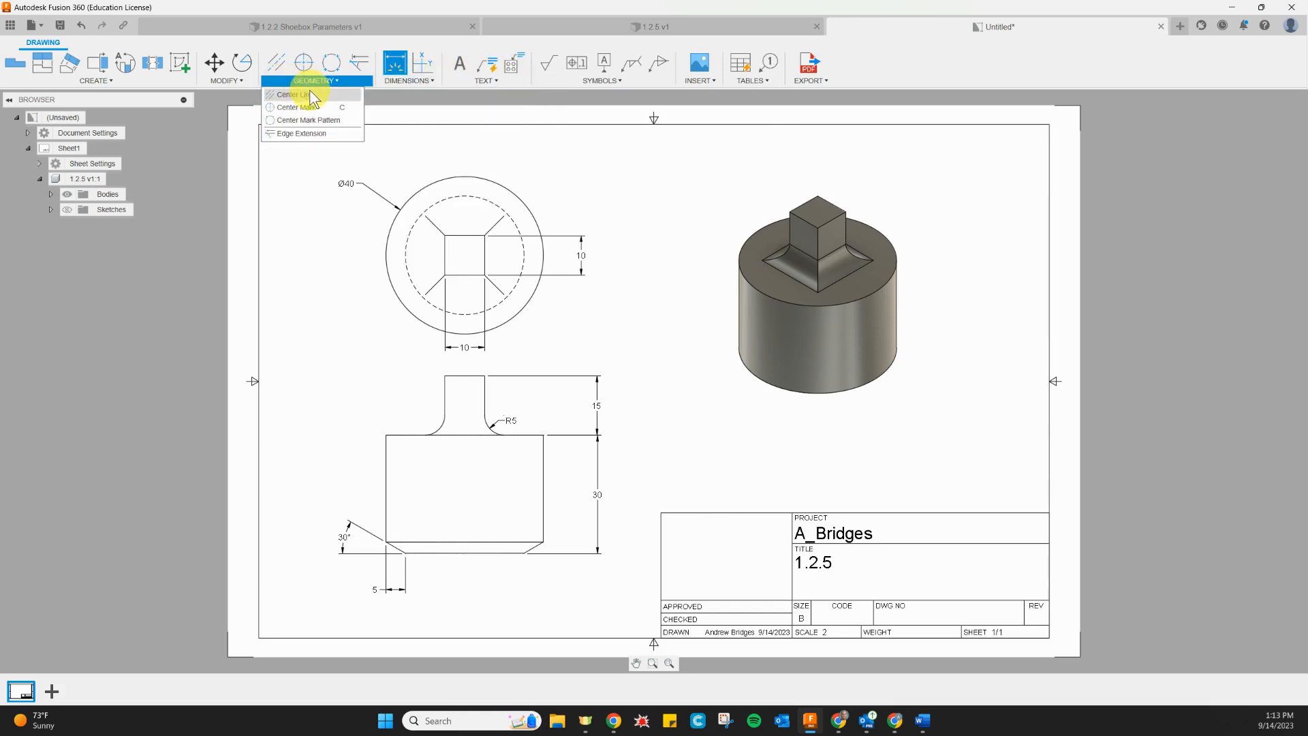
pyautogui.click(316, 109)
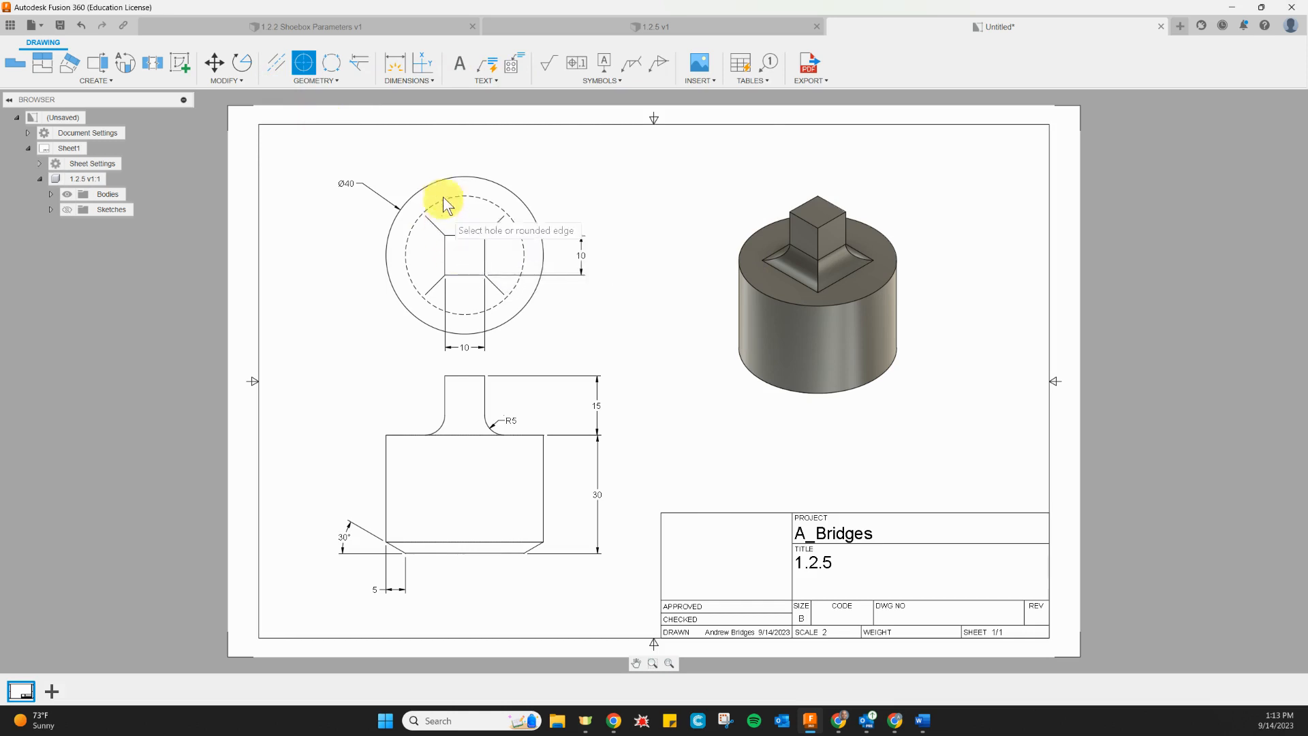
pyautogui.click(443, 178)
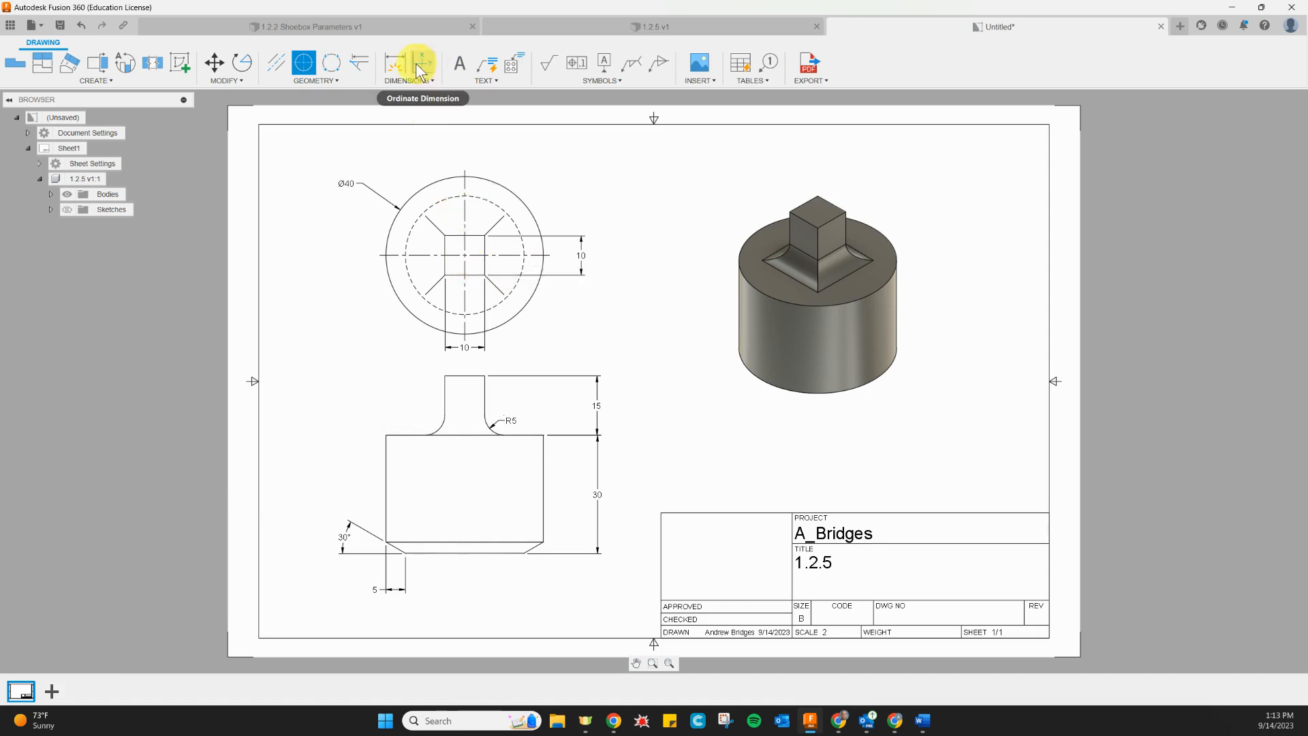
# - Dimension from the top view's center to the square's lower and left edges, placing the dimensions inside the existing side dimensions
pyautogui.click(395, 63)
pyautogui.click(469, 256)
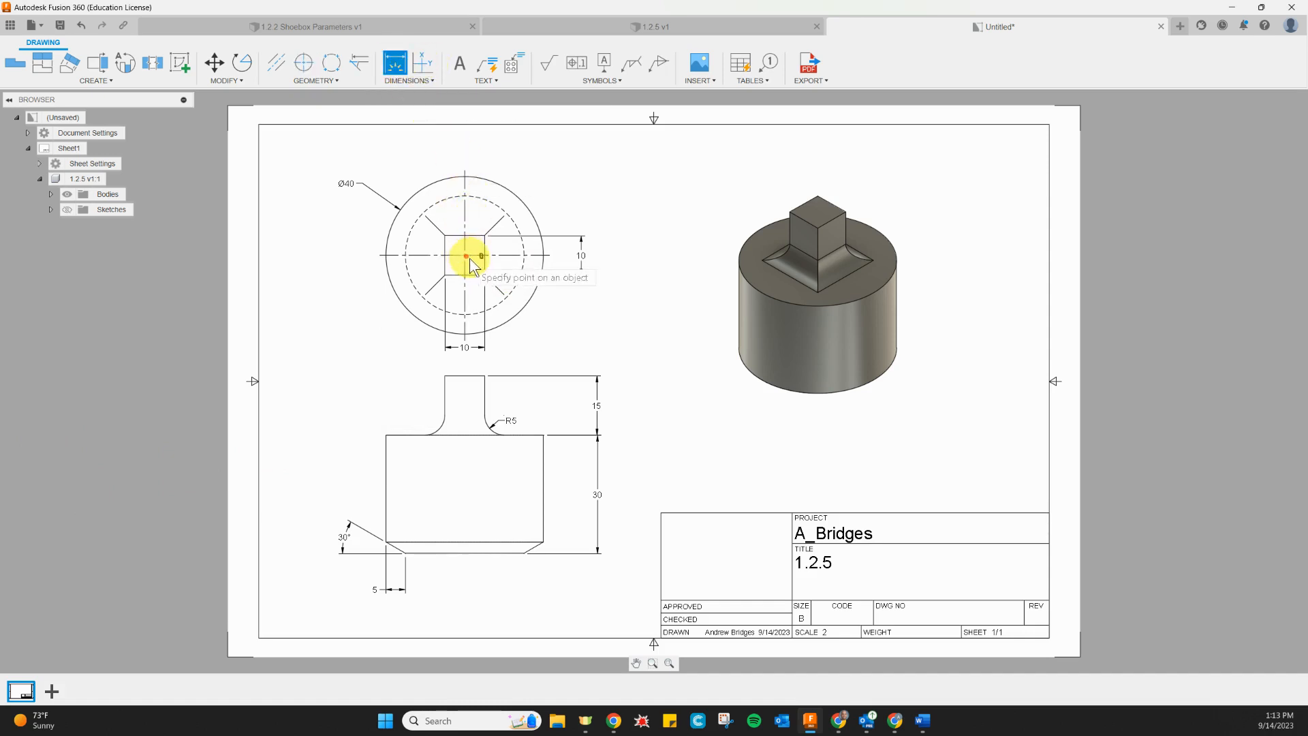
pyautogui.click(561, 271)
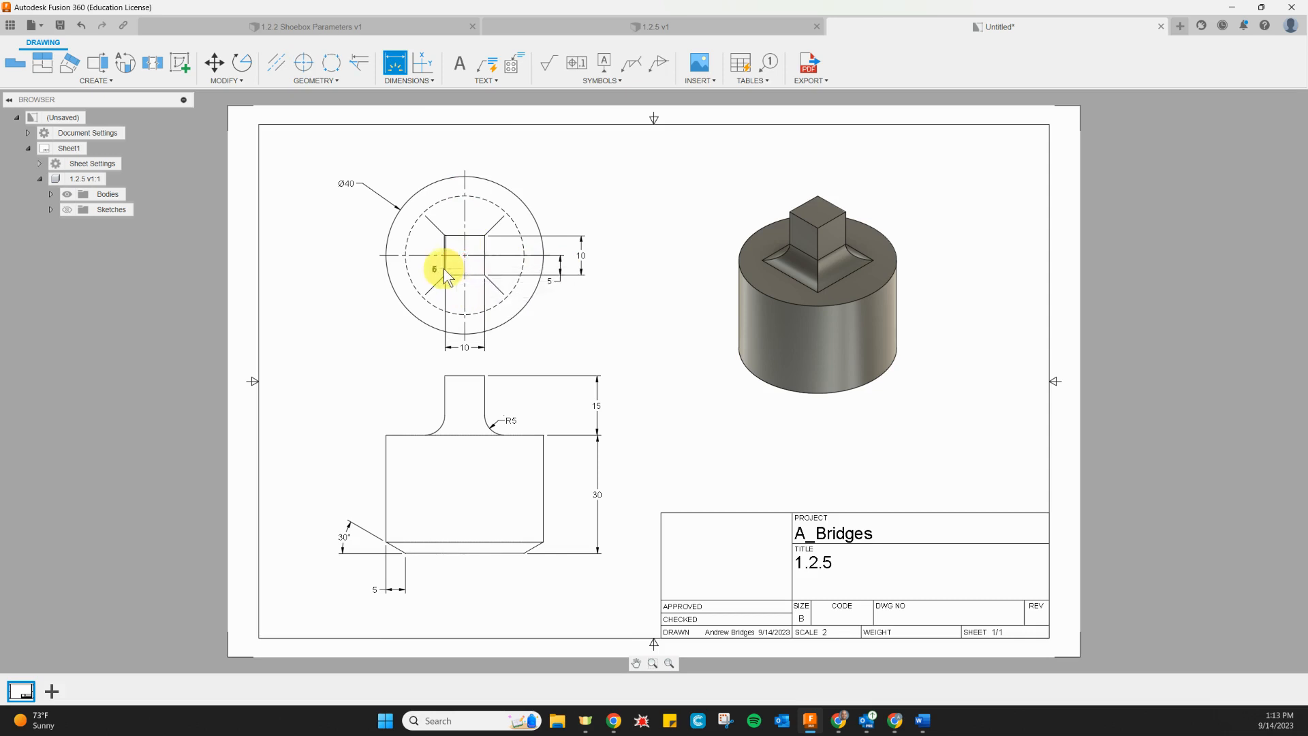
pyautogui.click(439, 355)
pyautogui.press('Escape')
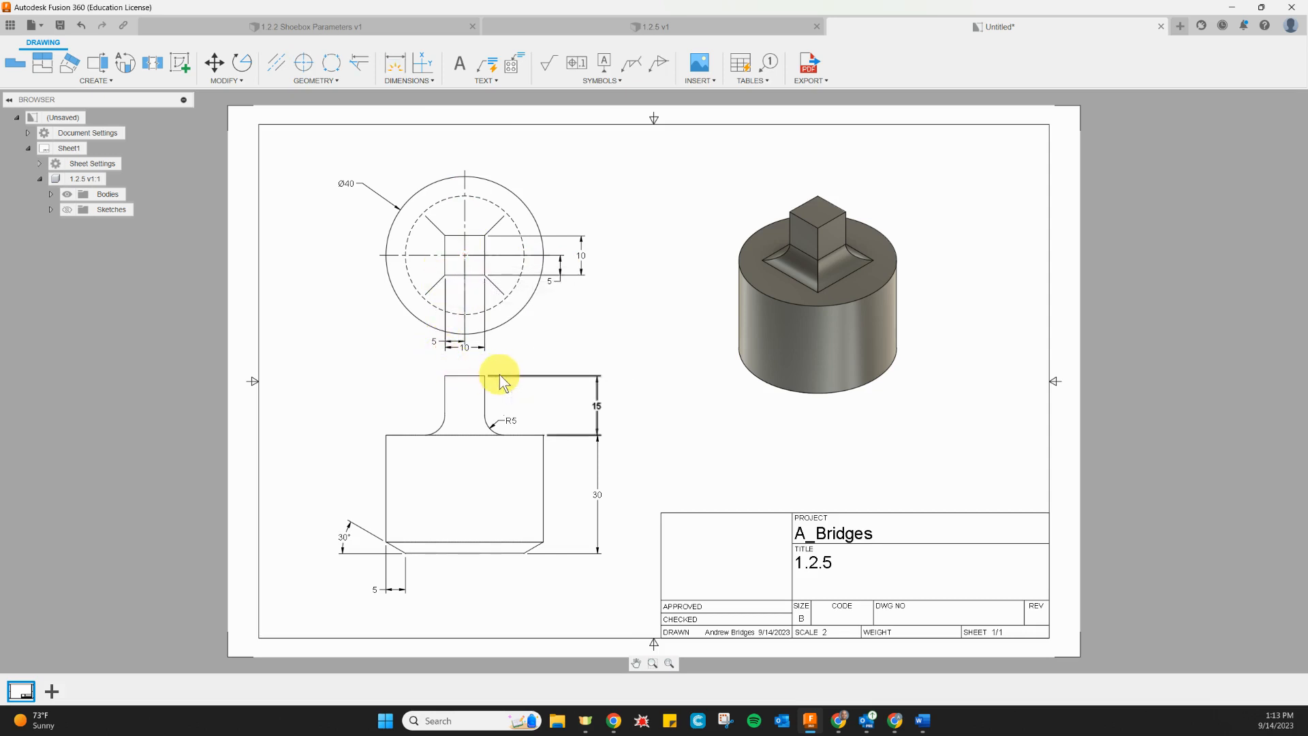
# - Move the square's full-width dimension farther below the top view, and shift the front view lower and slightly left on the sheet
pyautogui.click(463, 348)
pyautogui.moveTo(464, 353); pyautogui.dragTo(464, 359)
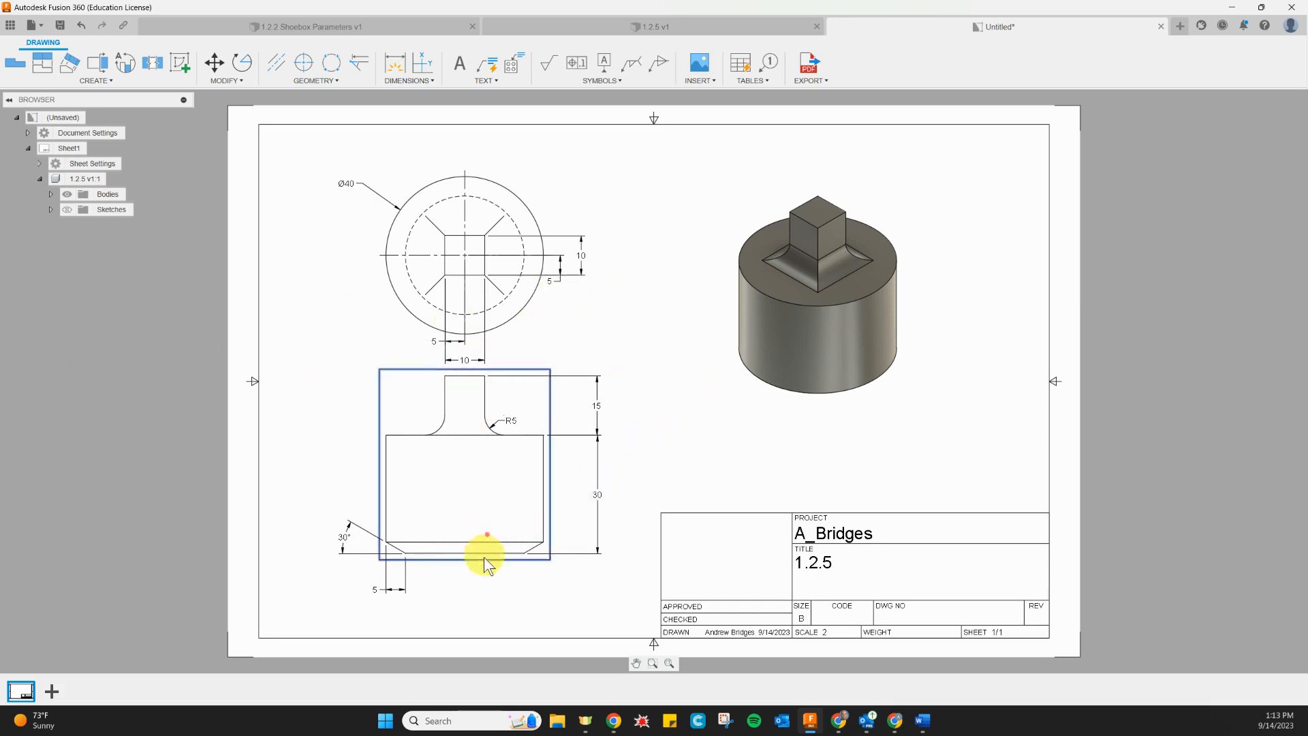
pyautogui.moveTo(484, 557); pyautogui.dragTo(481, 566)
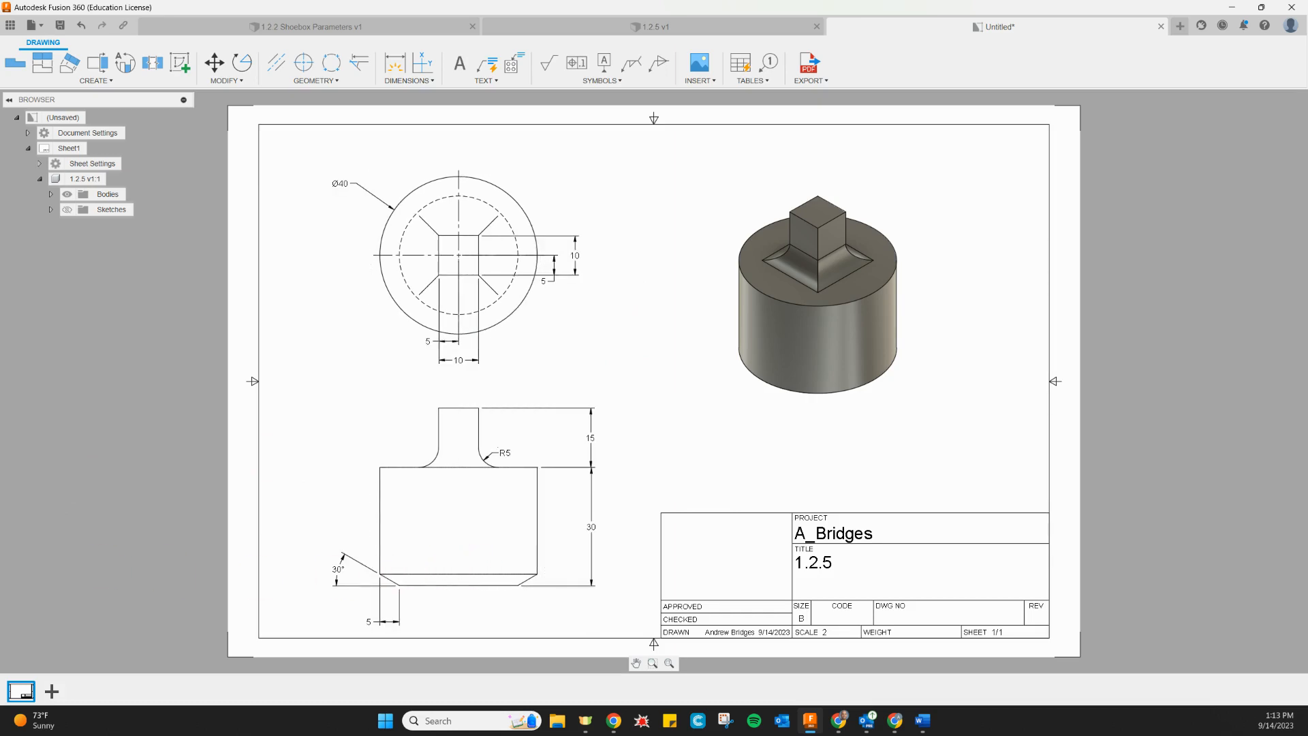